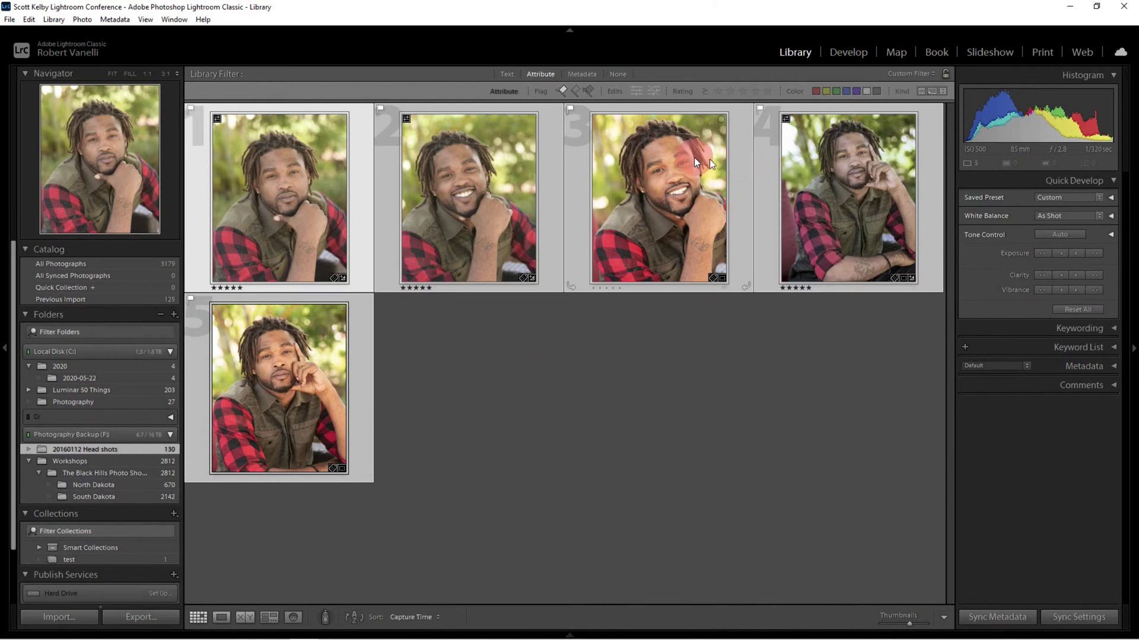
{"action": "left_click", "coordinate": [563, 90]}
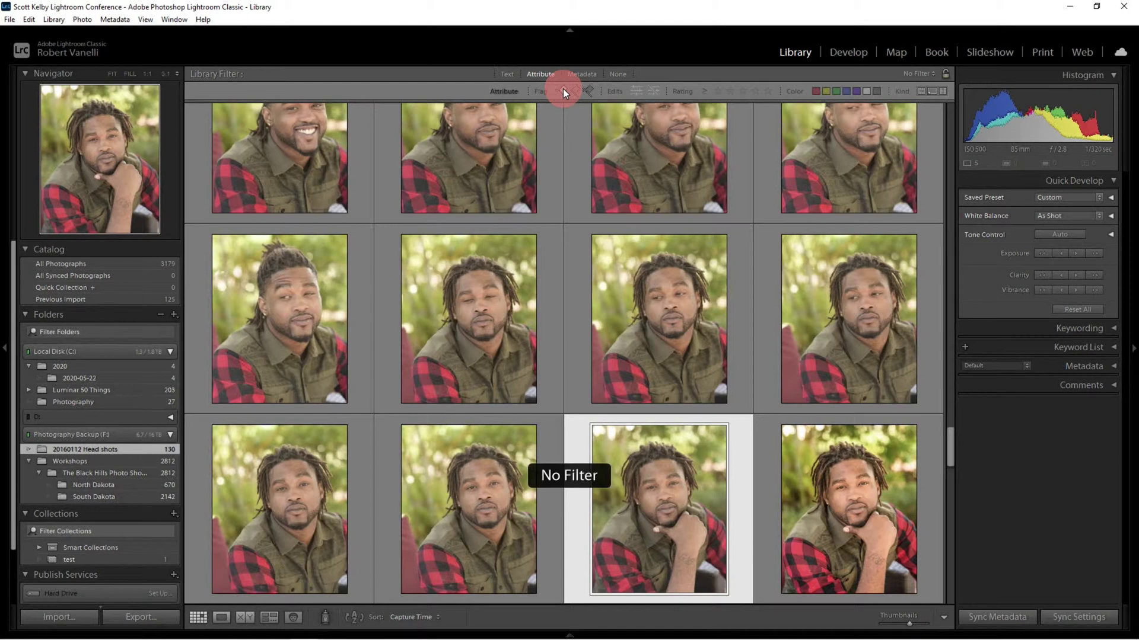
{"action": "scroll", "coordinate": [637, 333], "scroll_direction": "up", "scroll_amount": 3}
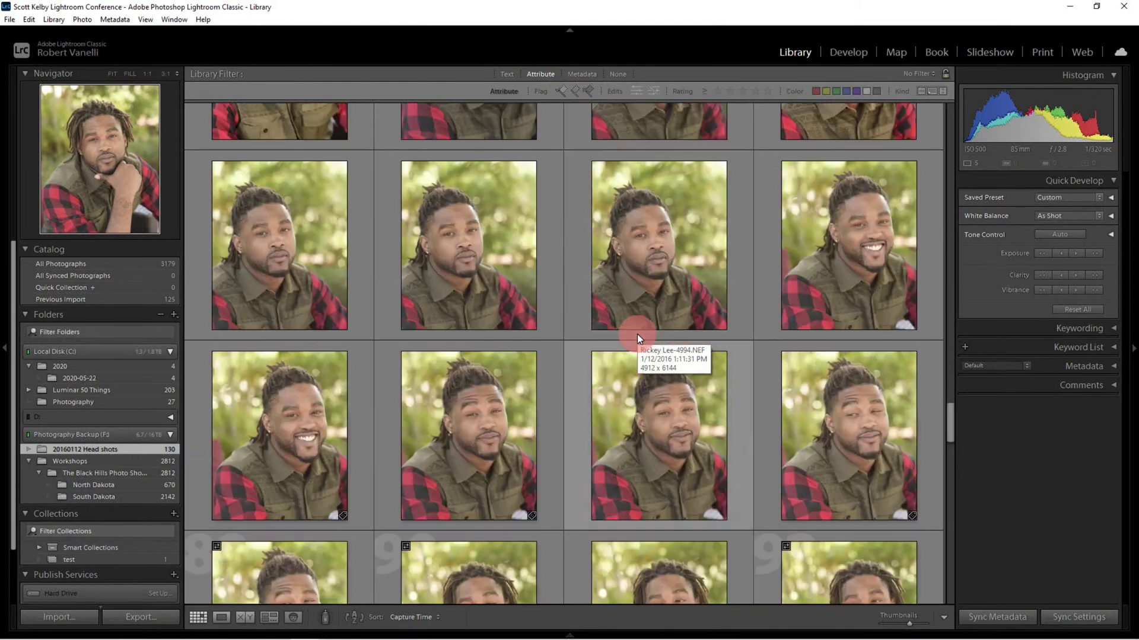
{"action": "scroll", "coordinate": [635, 337], "scroll_direction": "down", "scroll_amount": 3}
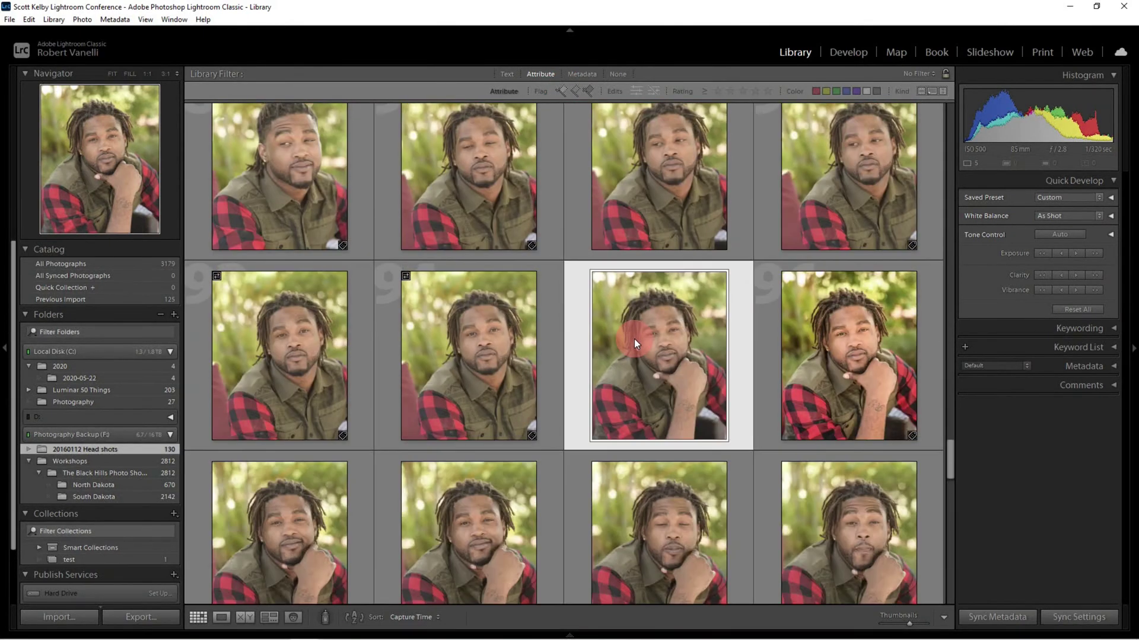
{"action": "left_click", "coordinate": [563, 93]}
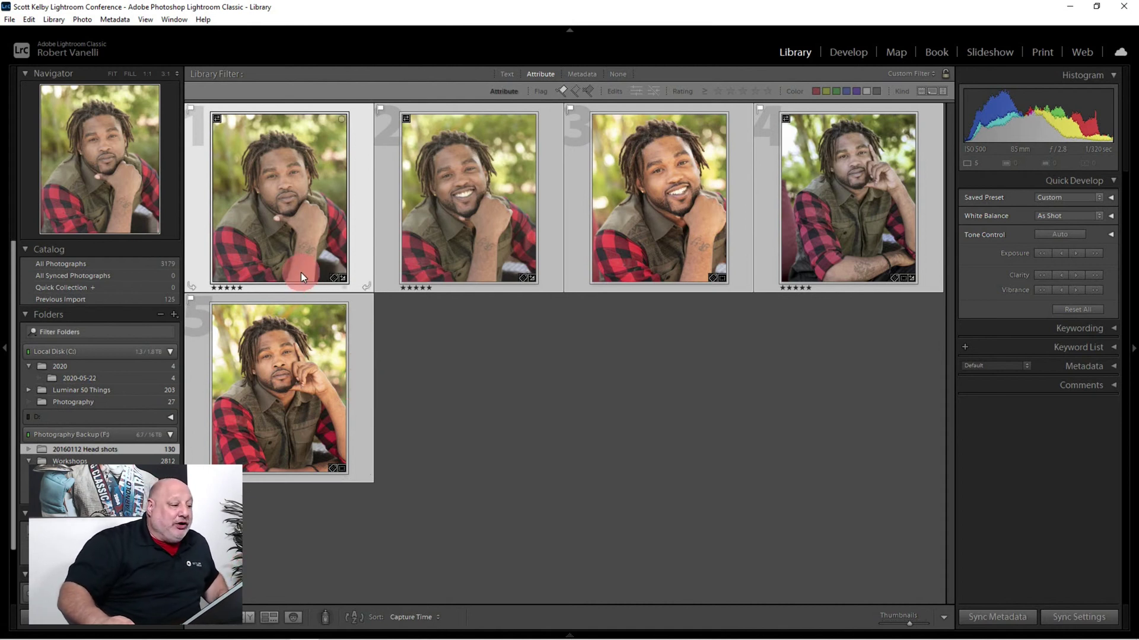
Select only the first two flagged portraits.
{"action": "left_click", "coordinate": [437, 345]}
{"action": "left_click", "coordinate": [348, 213]}
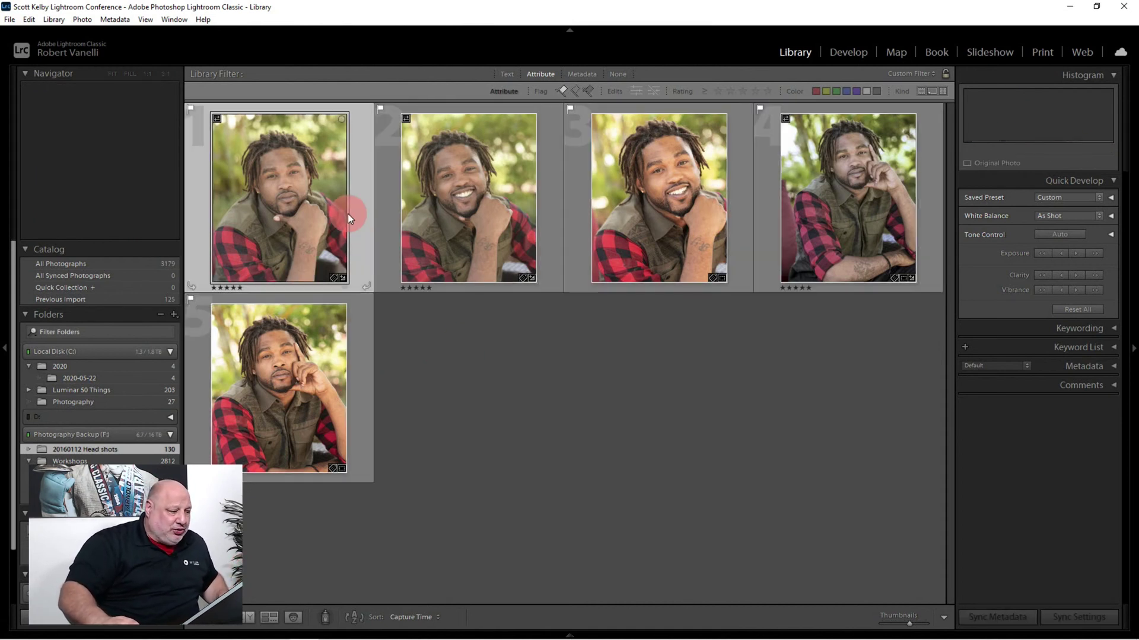
{"action": "left_click", "coordinate": [468, 218], "text": "ctrl"}
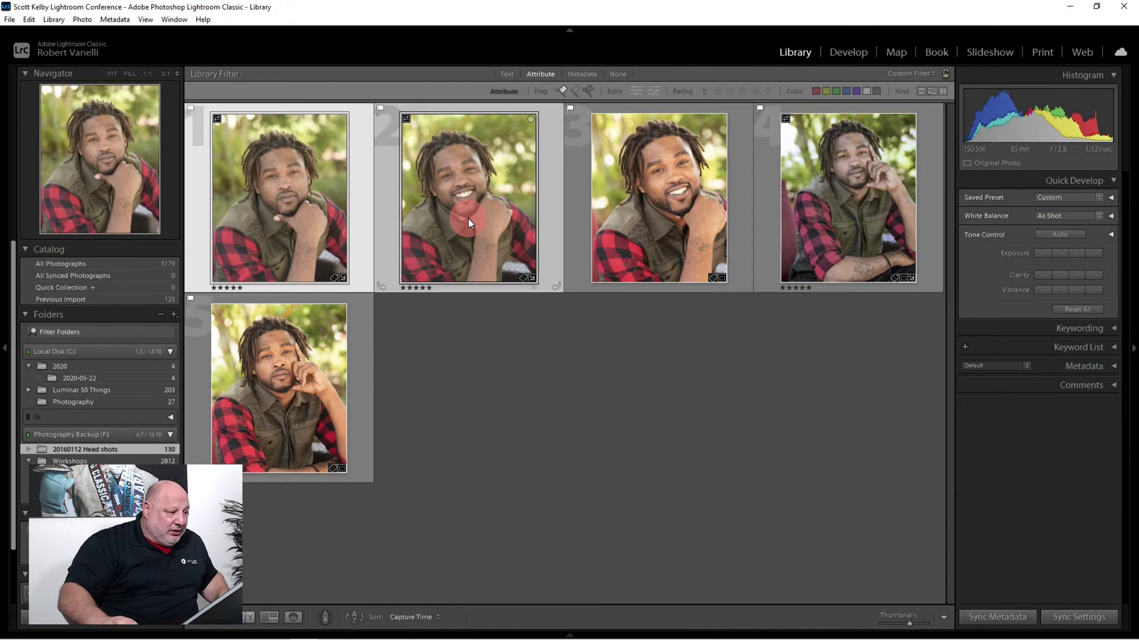
Export them to Luminar 4 using the User Luminar Looks group and the _Rickie Lee v1 look.
{"action": "left_click", "coordinate": [9, 20]}
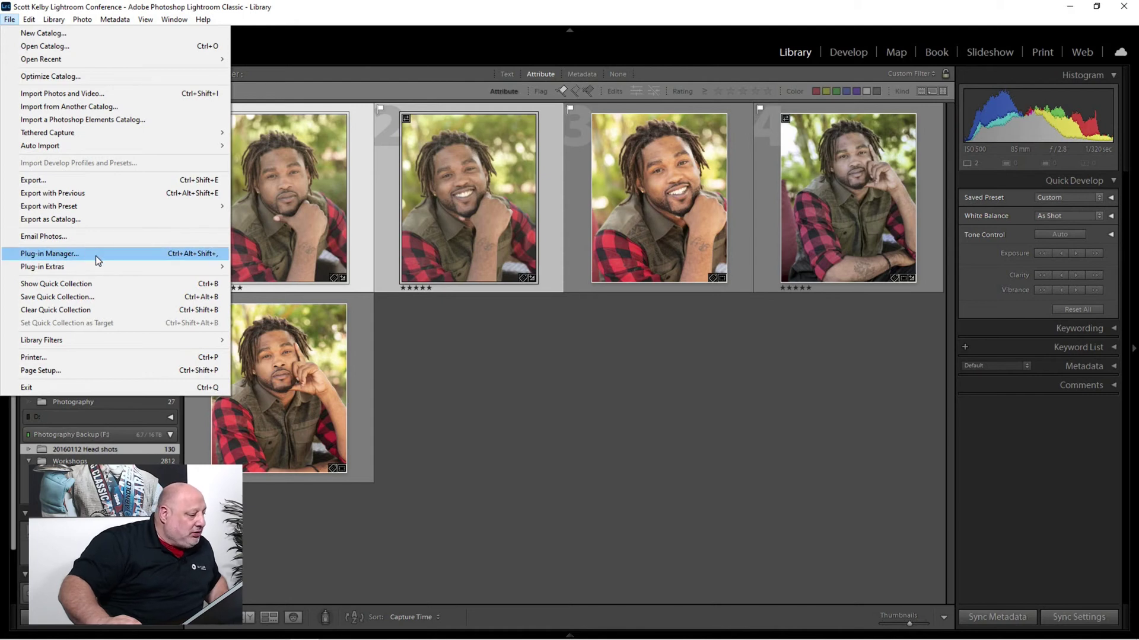
{"action": "left_click", "coordinate": [82, 179]}
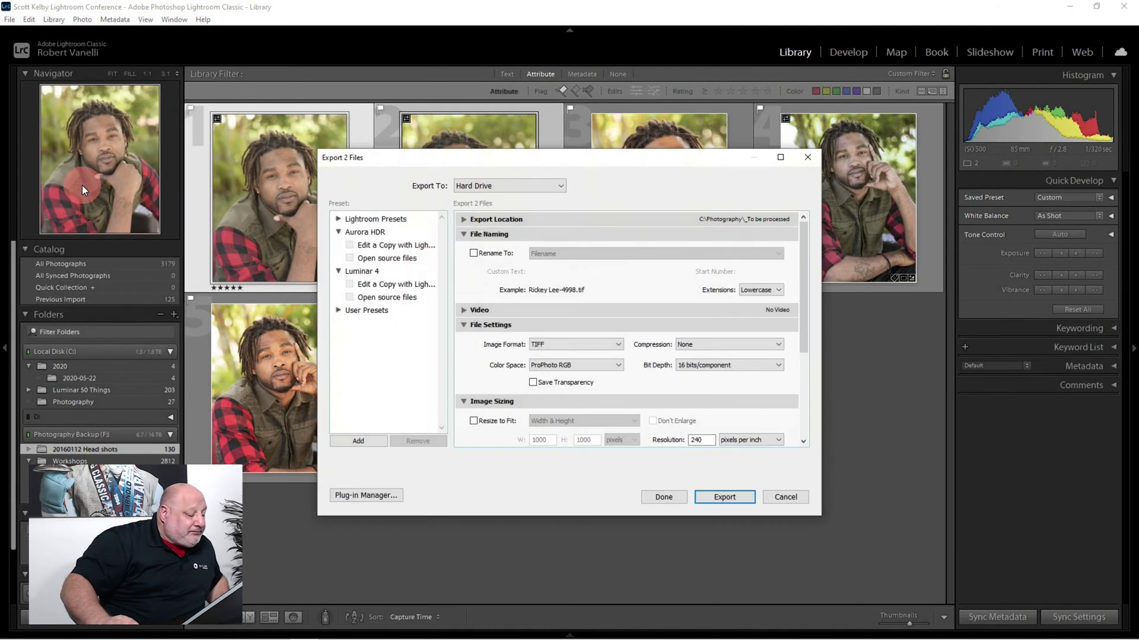
{"action": "left_click", "coordinate": [507, 187]}
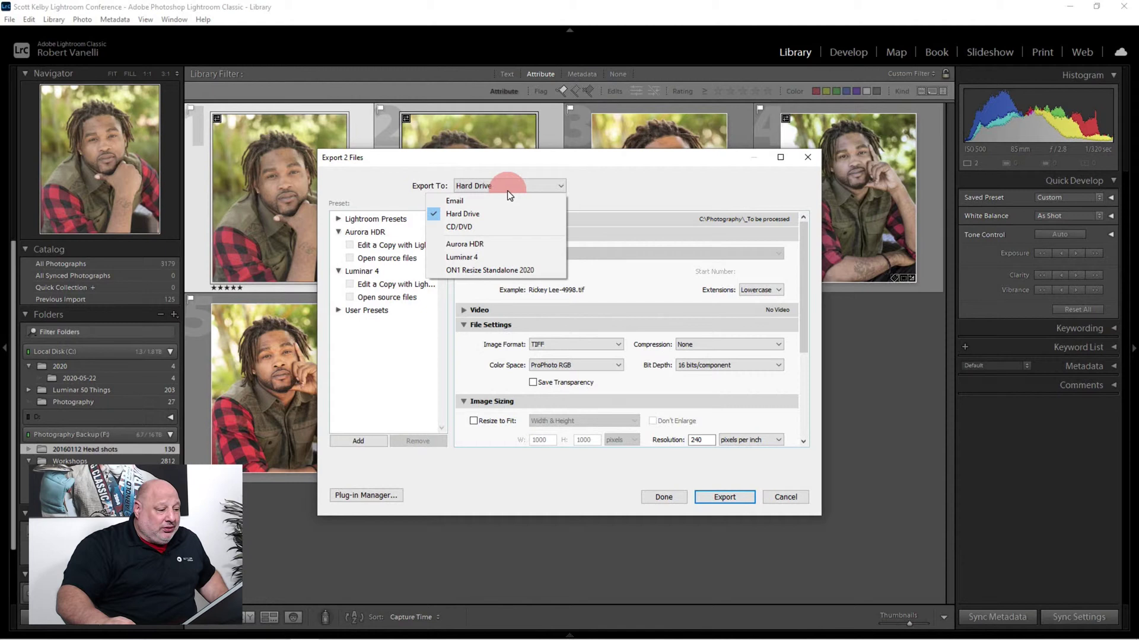
{"action": "left_click", "coordinate": [485, 256]}
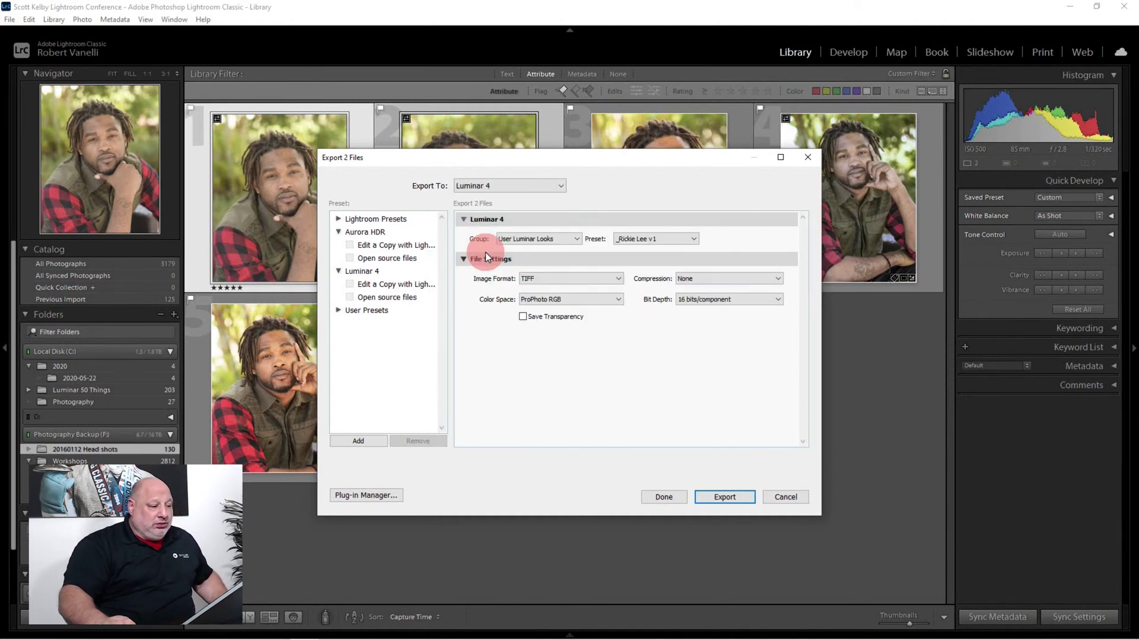
{"action": "left_click", "coordinate": [550, 240]}
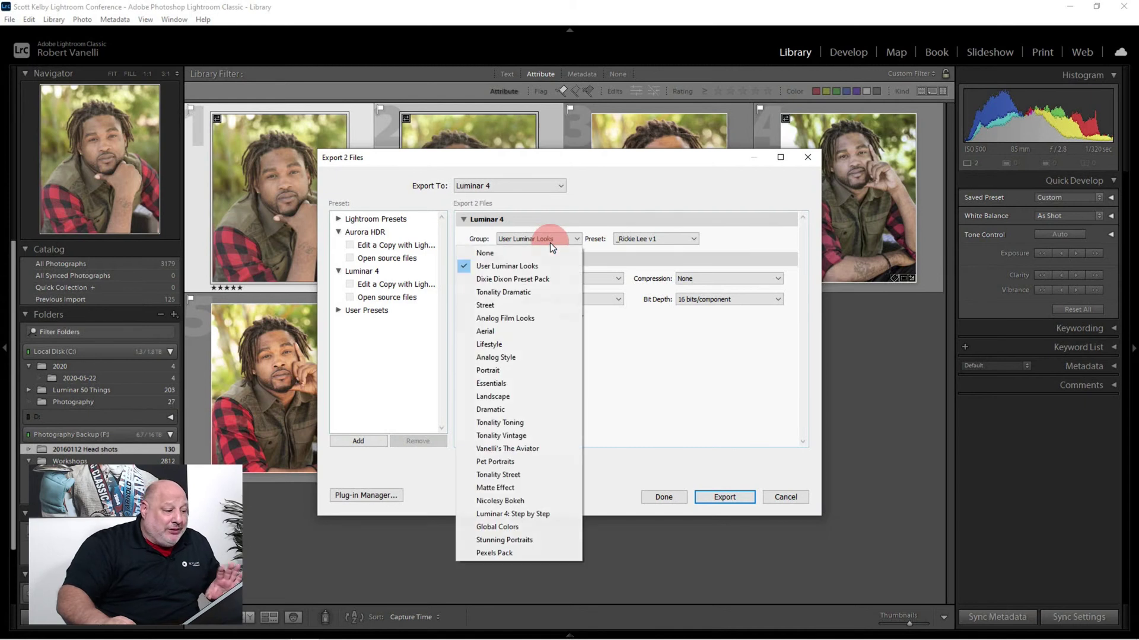
{"action": "left_click", "coordinate": [529, 265]}
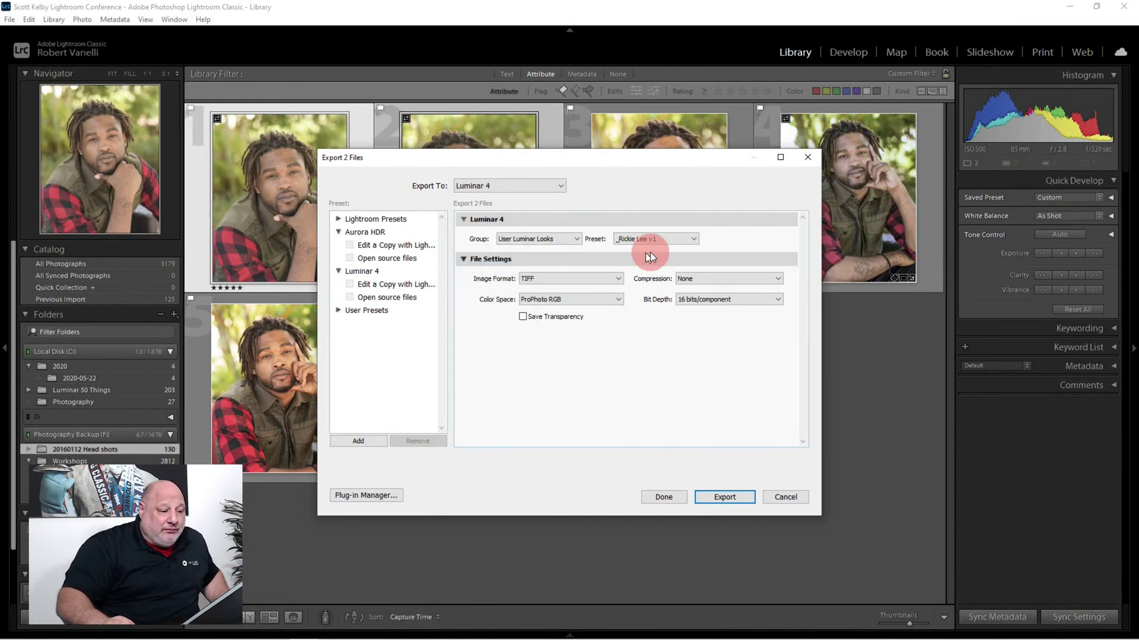
{"action": "left_click", "coordinate": [665, 240]}
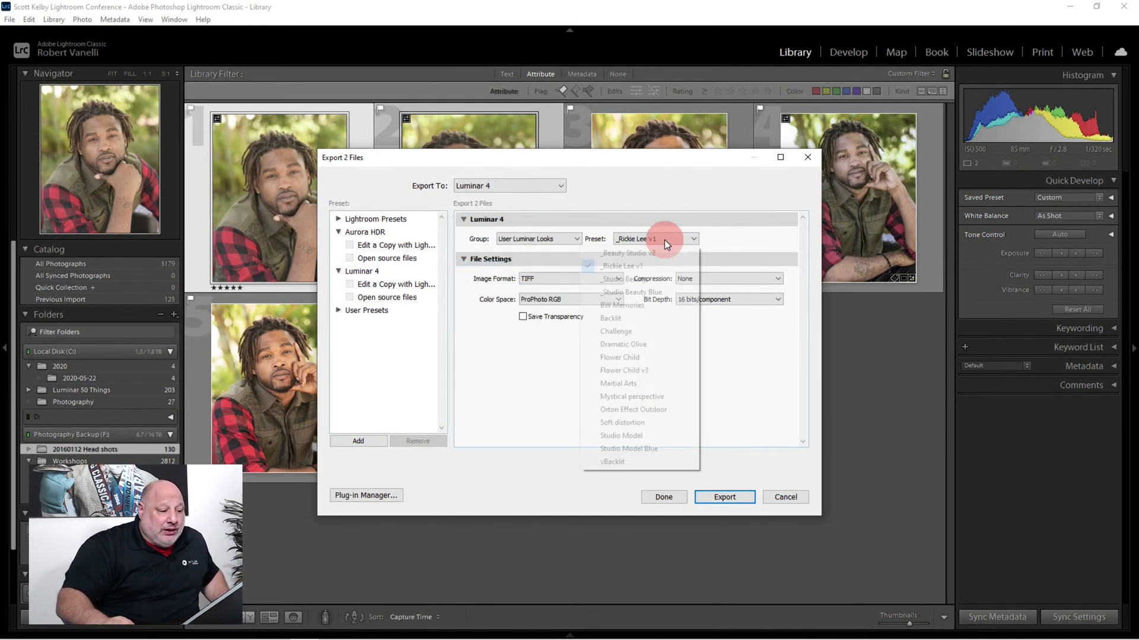
{"action": "left_click", "coordinate": [651, 266]}
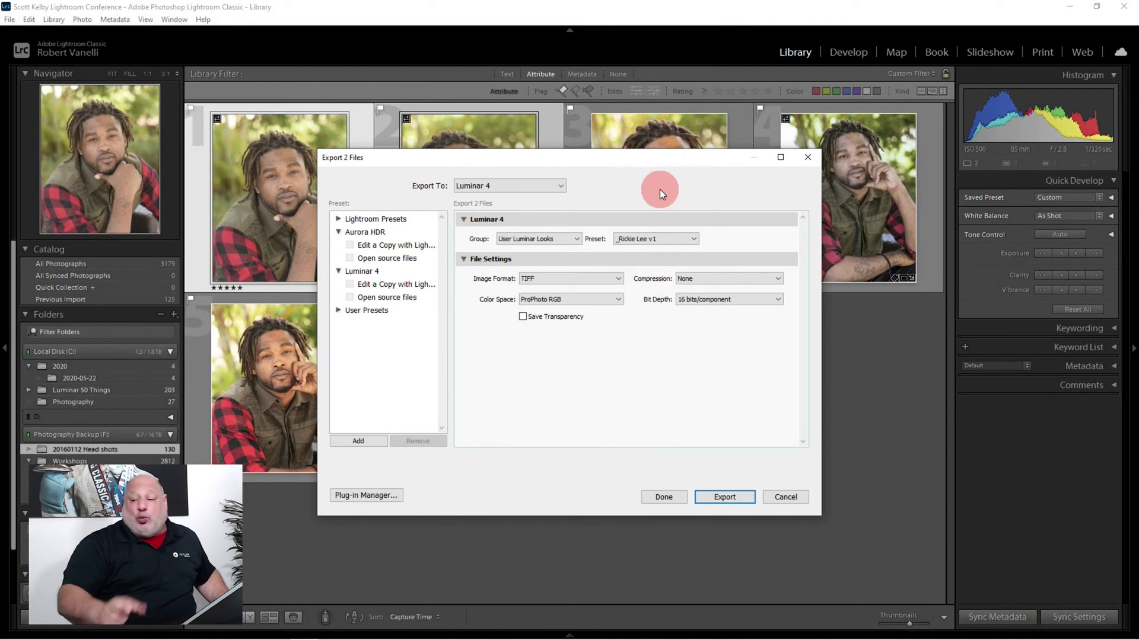
{"action": "left_click", "coordinate": [722, 500]}
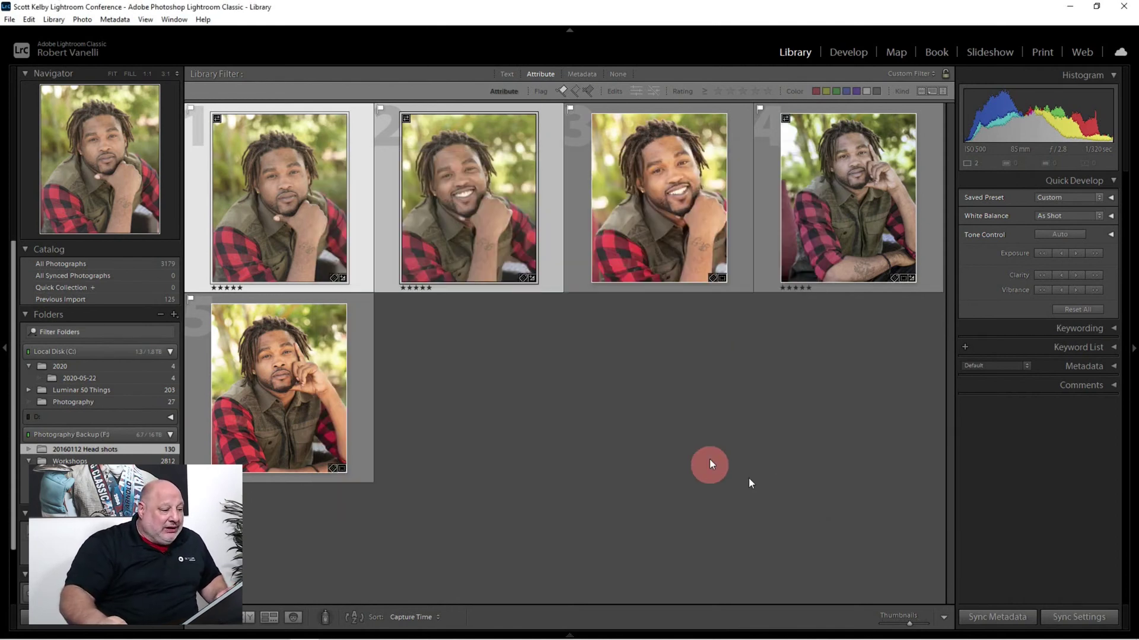
Show the second portrait's Edit In submenu listing Luminar 4, then dismiss the menu and selection.
{"action": "left_click", "coordinate": [454, 187]}
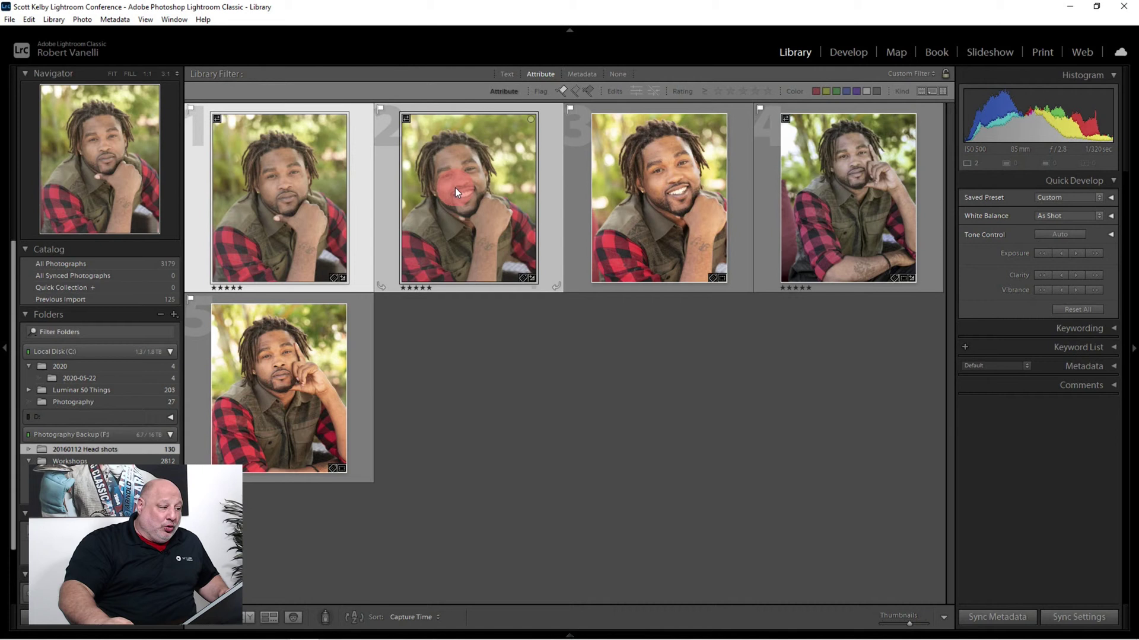
{"action": "right_click", "coordinate": [479, 185]}
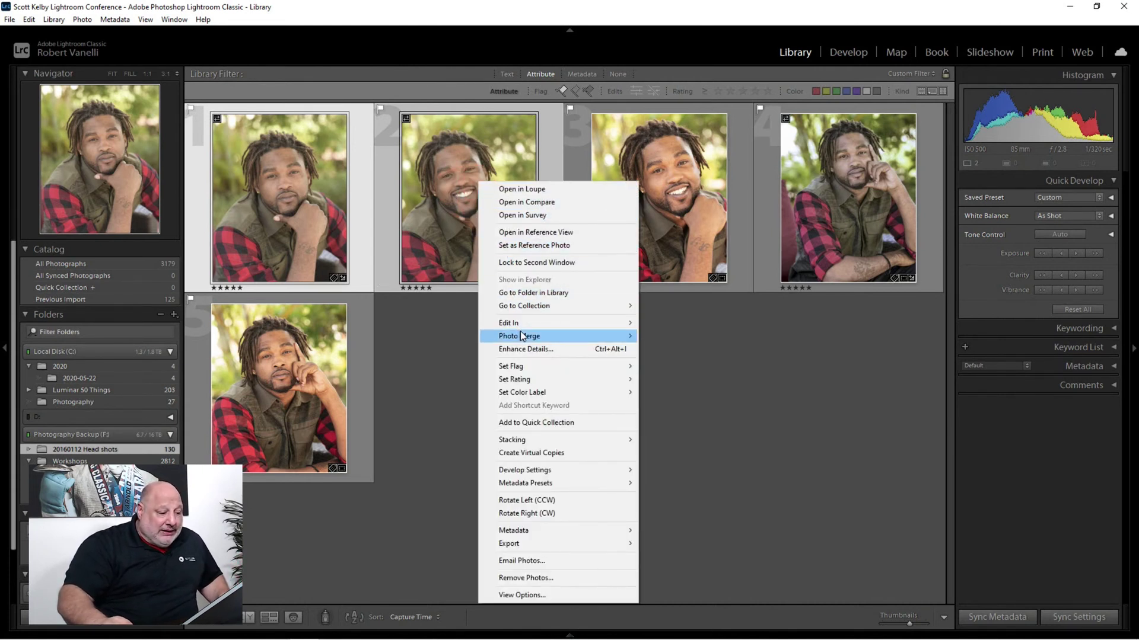
{"action": "mouse_move", "coordinate": [523, 323]}
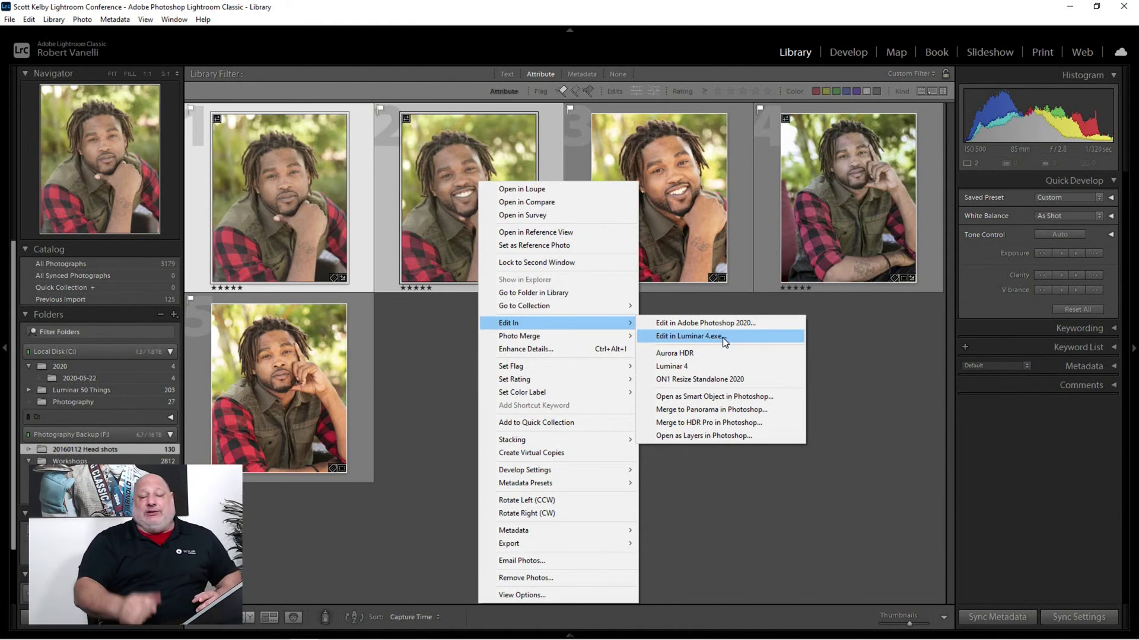
{"action": "left_click", "coordinate": [876, 378]}
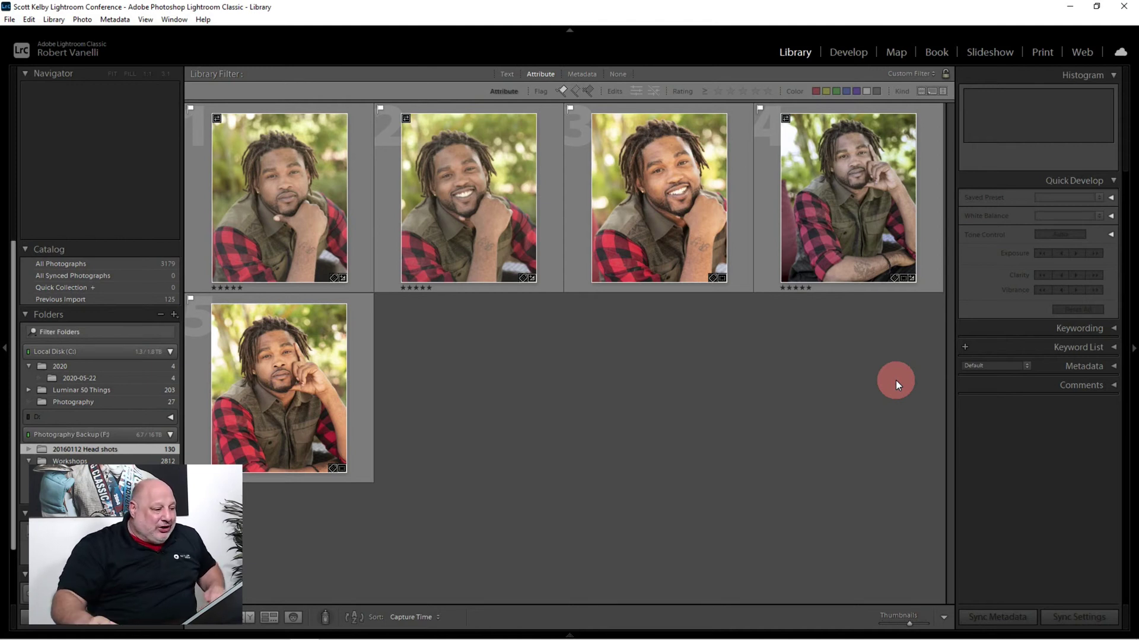
Select portraits 1 through 3 and open Export for them from the context menu.
{"action": "left_click", "coordinate": [319, 218]}
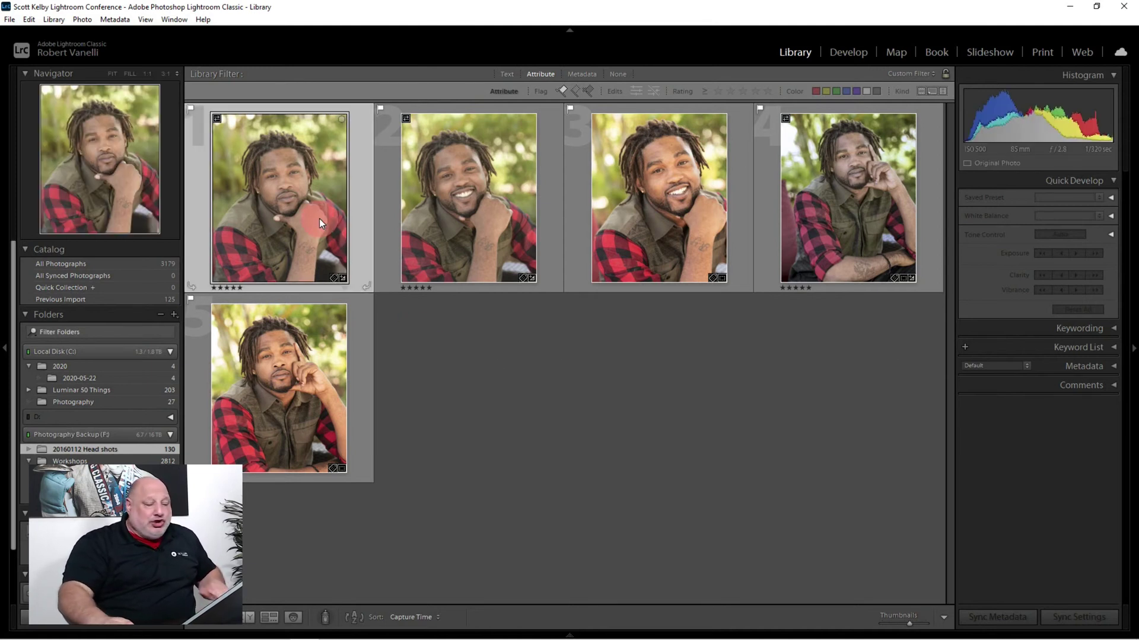
{"action": "left_click", "coordinate": [686, 201], "text": "shift"}
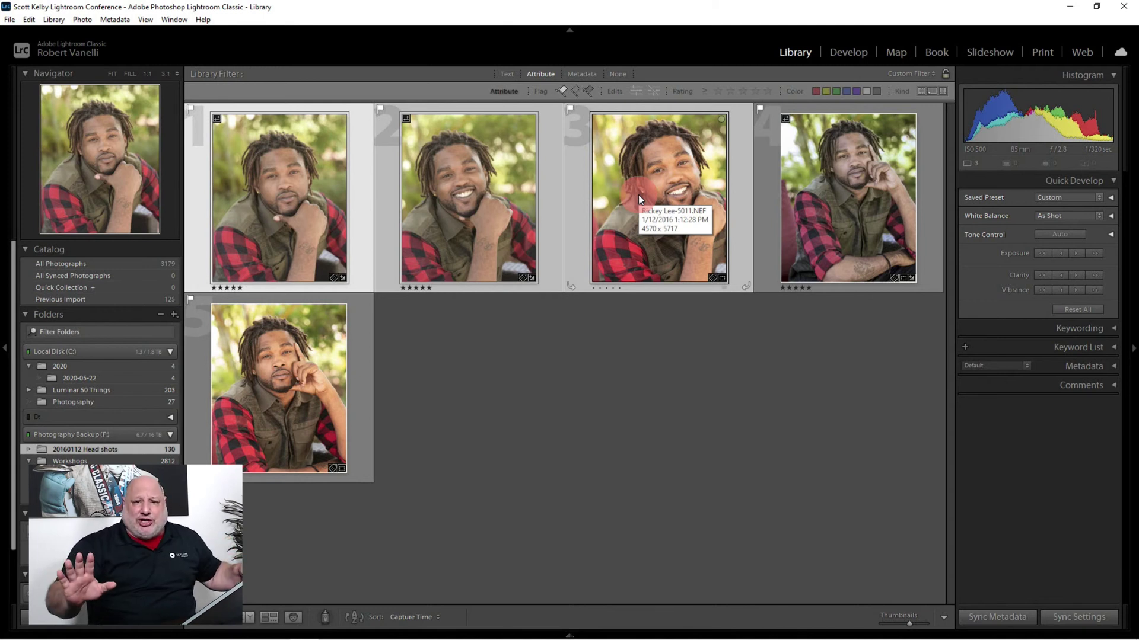
{"action": "right_click", "coordinate": [626, 188]}
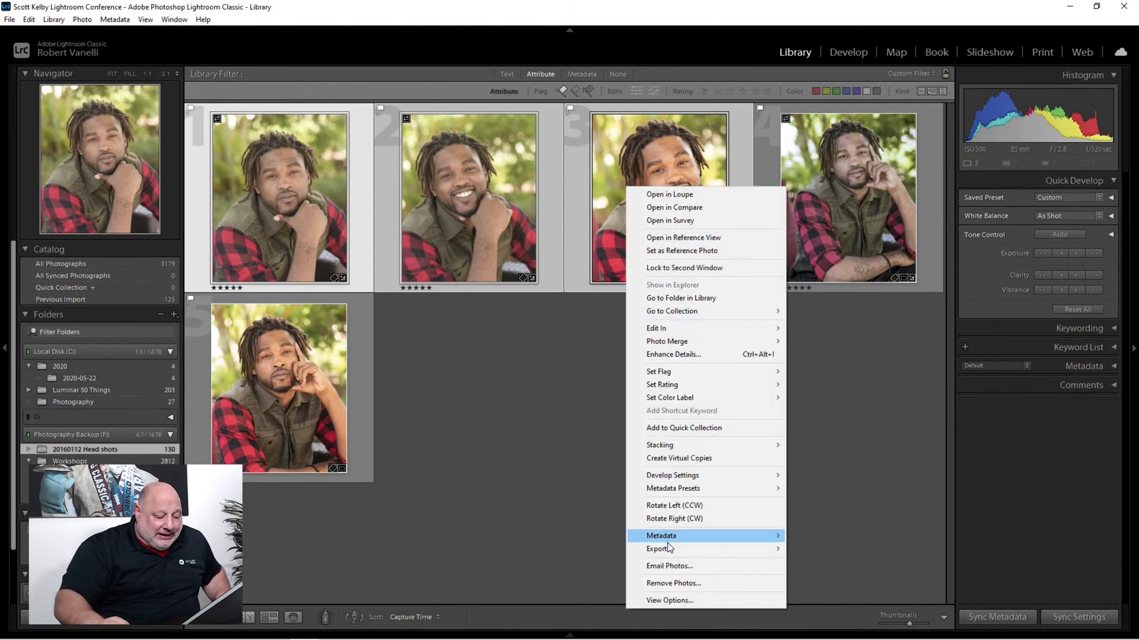
{"action": "mouse_move", "coordinate": [681, 551]}
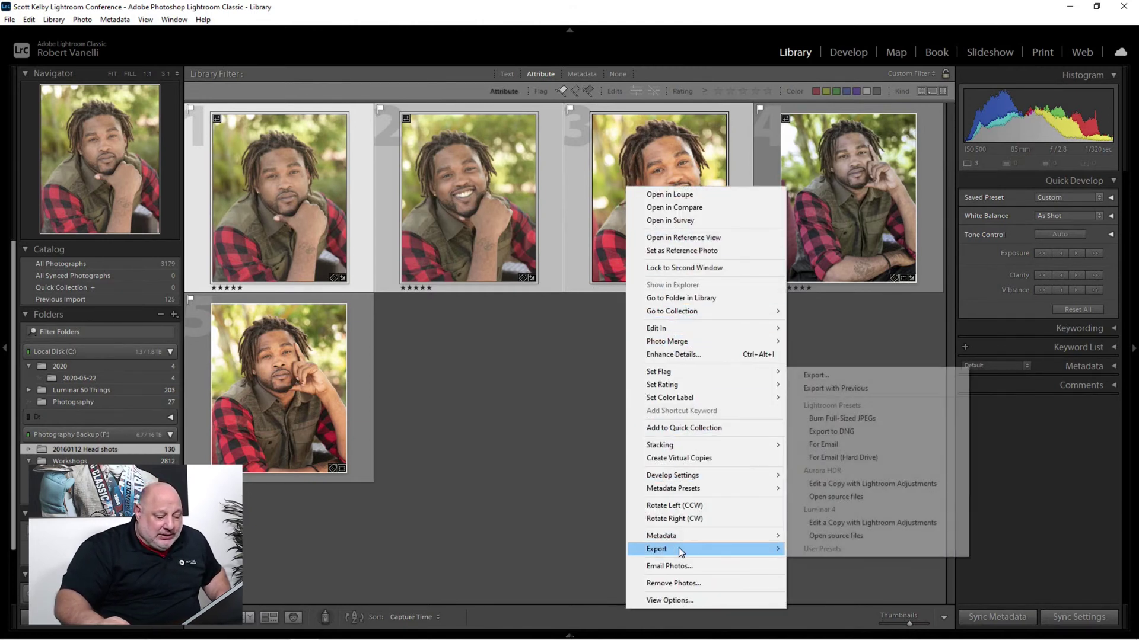
{"action": "left_click", "coordinate": [798, 375]}
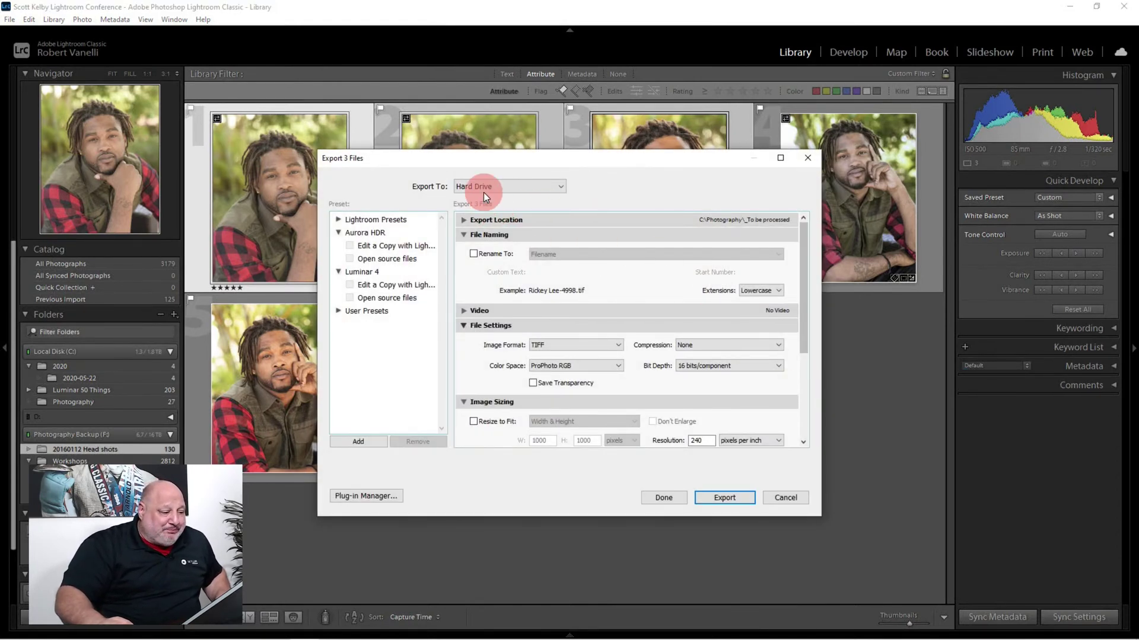
Set the export folder to C:\Photography\_To be processed and toggle the subfolder option.
{"action": "left_click", "coordinate": [462, 220]}
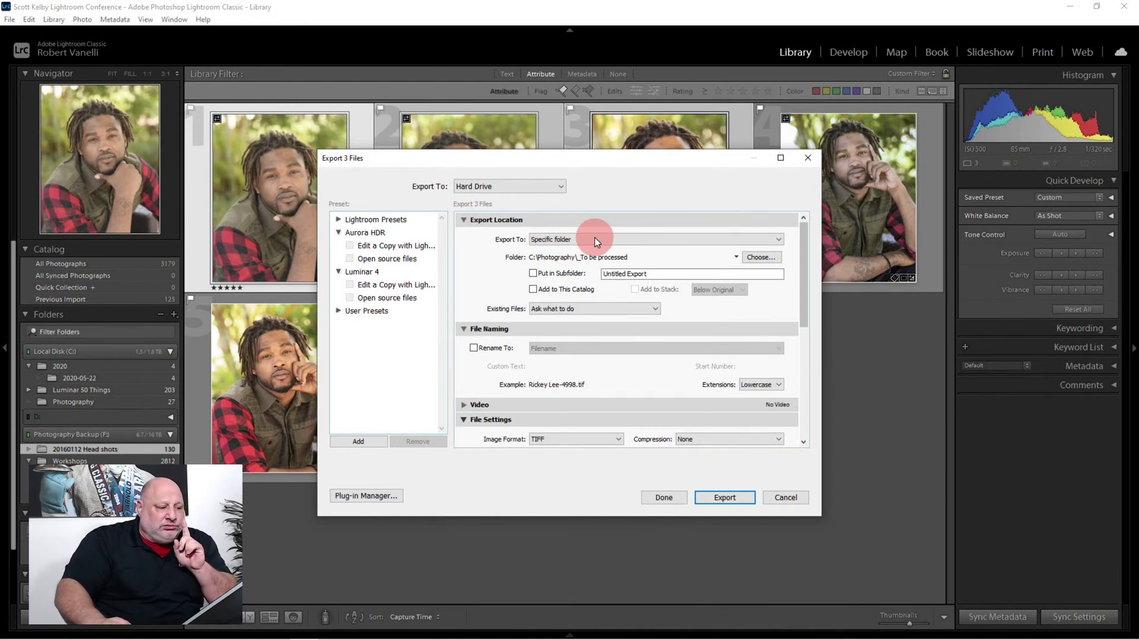
{"action": "left_click", "coordinate": [769, 258]}
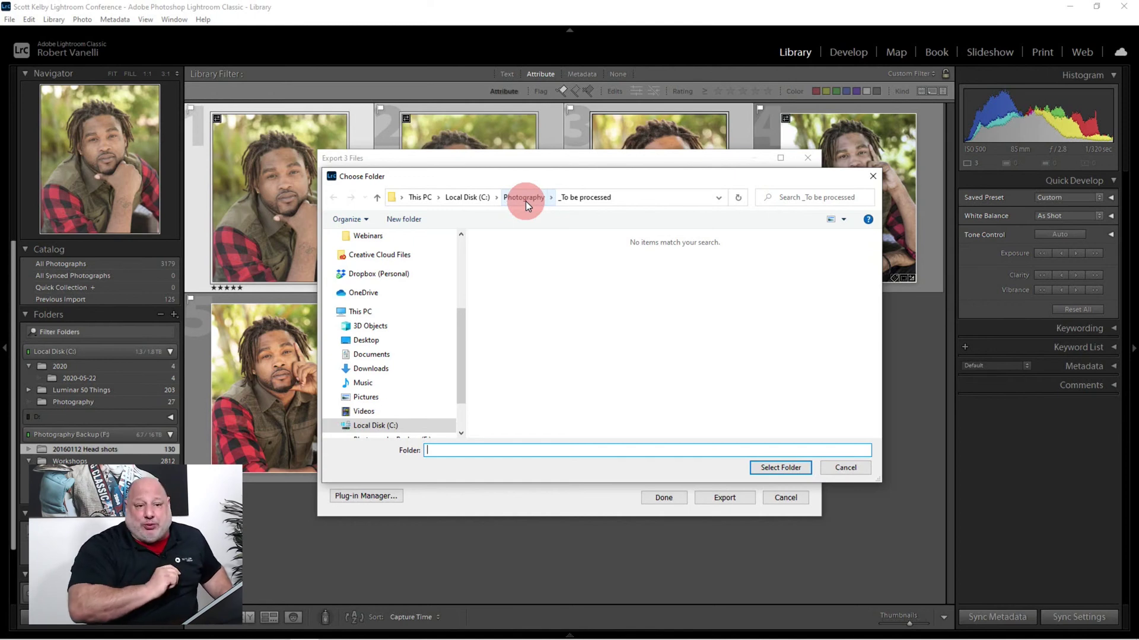
{"action": "left_click", "coordinate": [845, 466]}
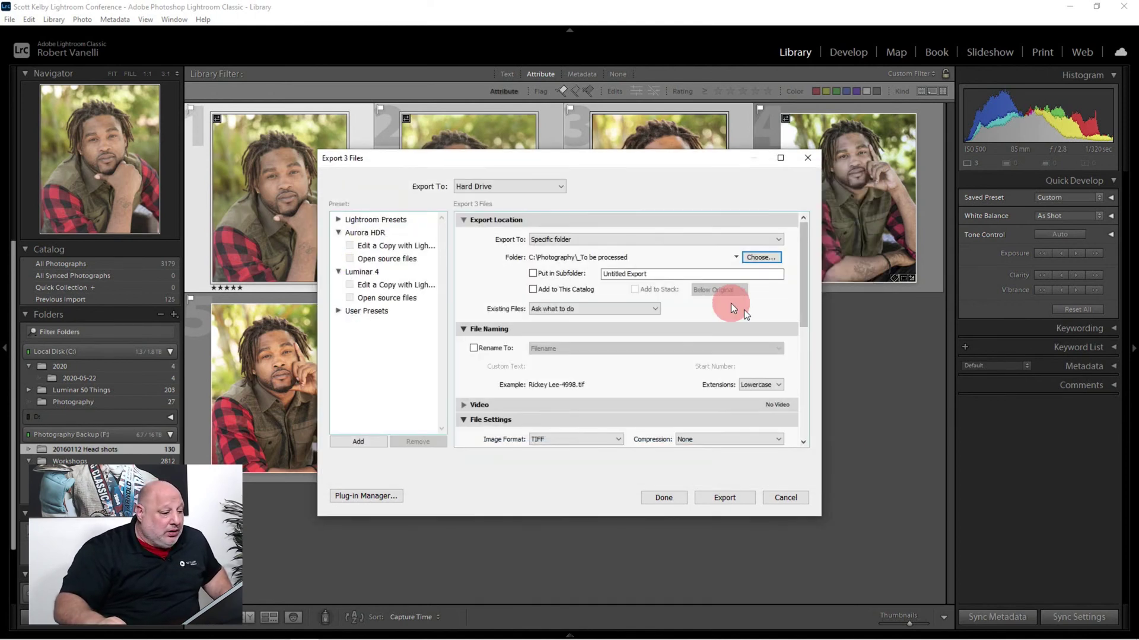
{"action": "left_click", "coordinate": [553, 280]}
Review the remaining export settings, including Watermarking, and export the three portraits.
{"action": "scroll", "coordinate": [521, 336], "scroll_direction": "down", "scroll_amount": 5}
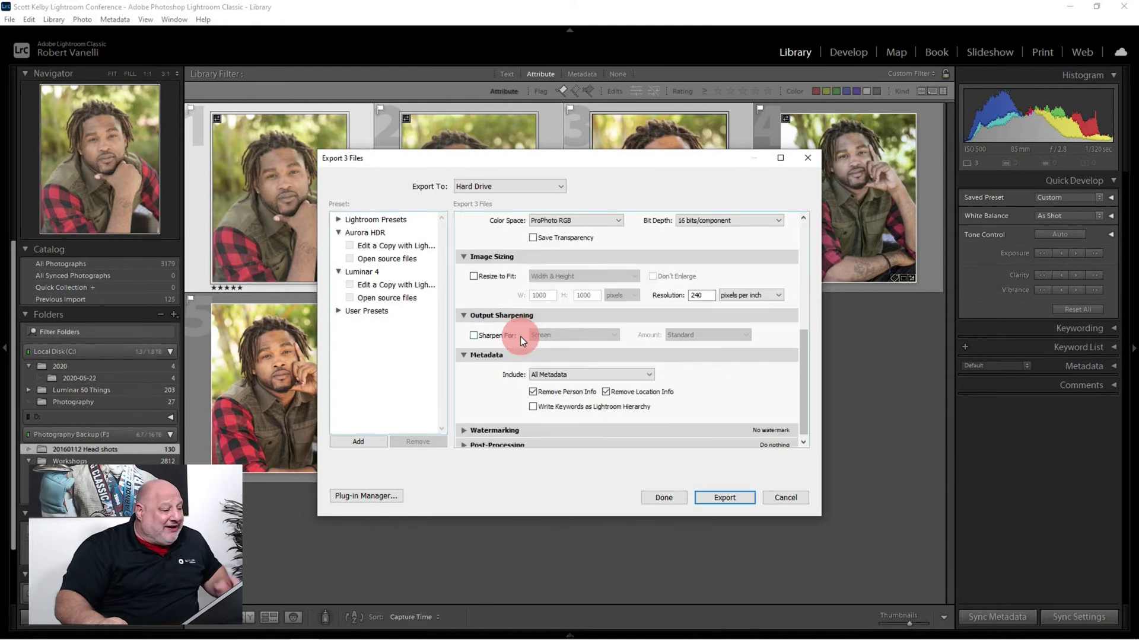
{"action": "left_click", "coordinate": [525, 293]}
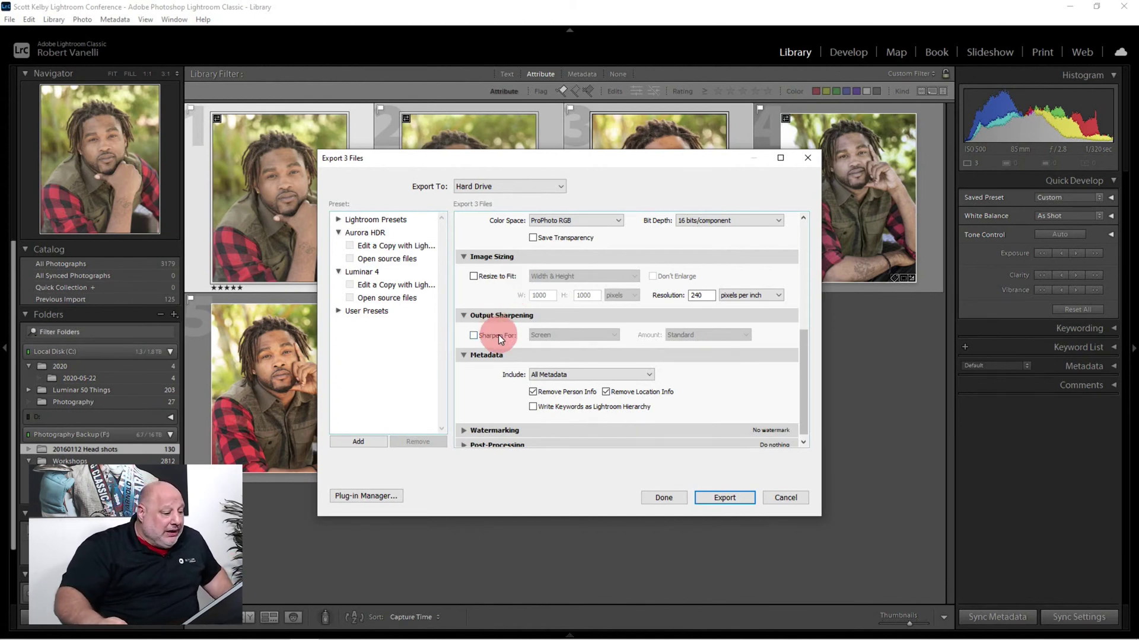
{"action": "scroll", "coordinate": [499, 343], "scroll_direction": "down", "scroll_amount": 1}
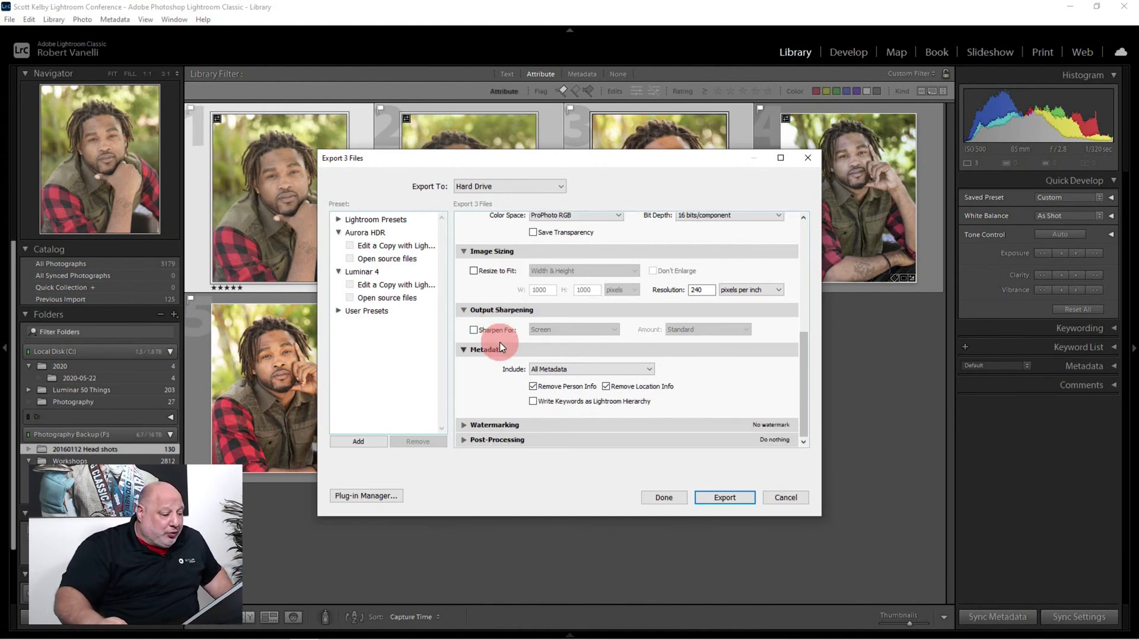
{"action": "left_click", "coordinate": [464, 424]}
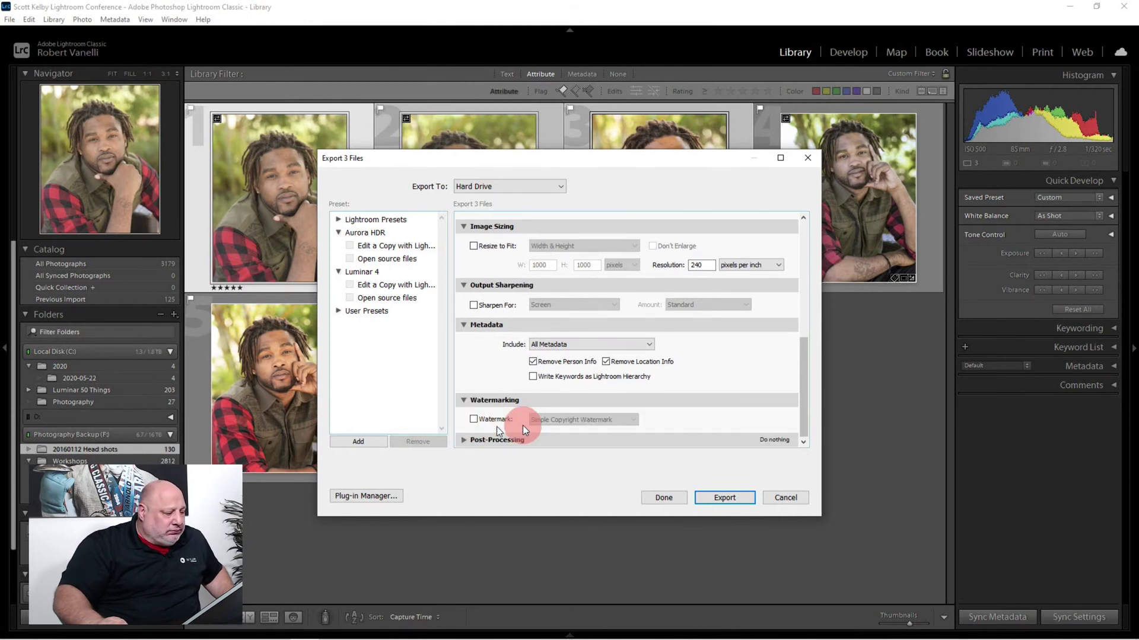
{"action": "left_click", "coordinate": [462, 400]}
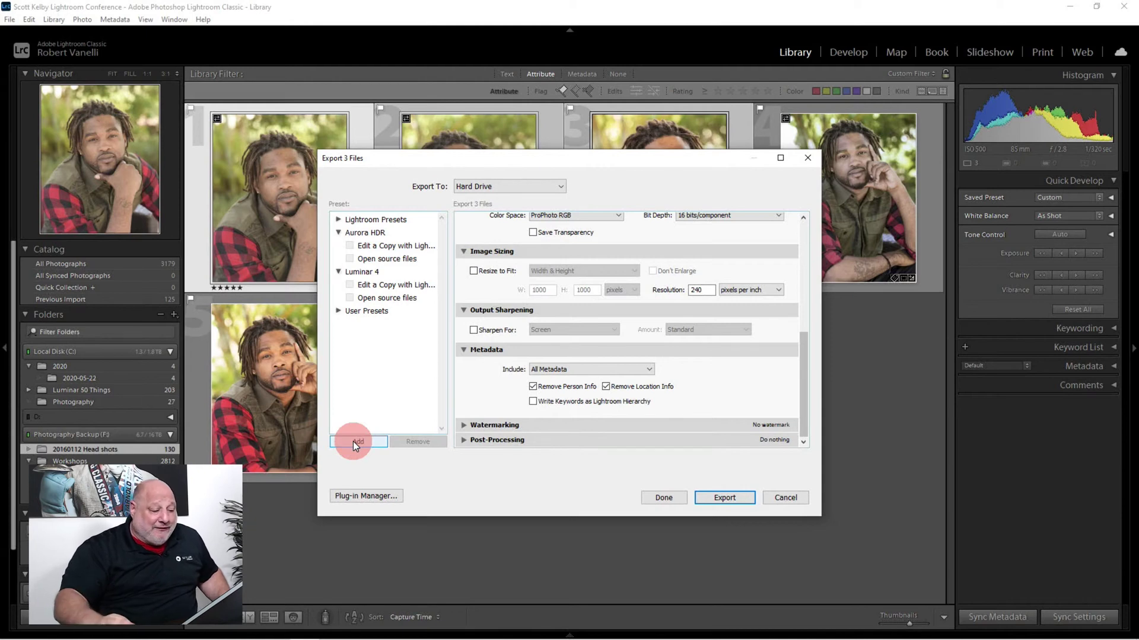
{"action": "left_click", "coordinate": [722, 503]}
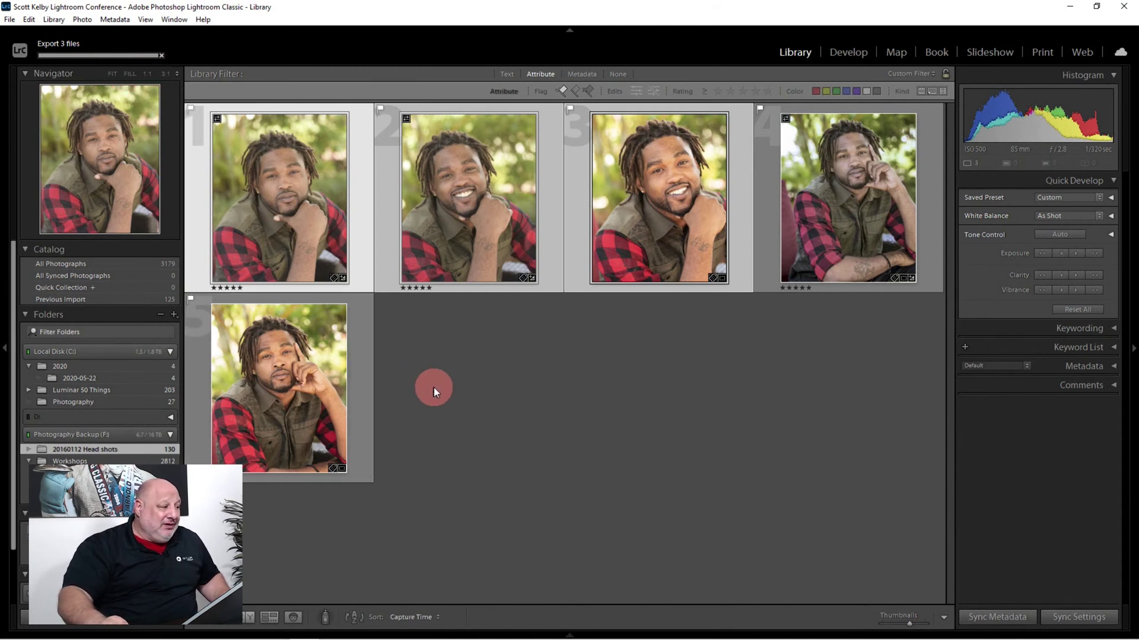
Minimize Lightroom and browse Luminar's _To be processed and Head shots folders, then the Trash.
{"action": "left_click", "coordinate": [1070, 7]}
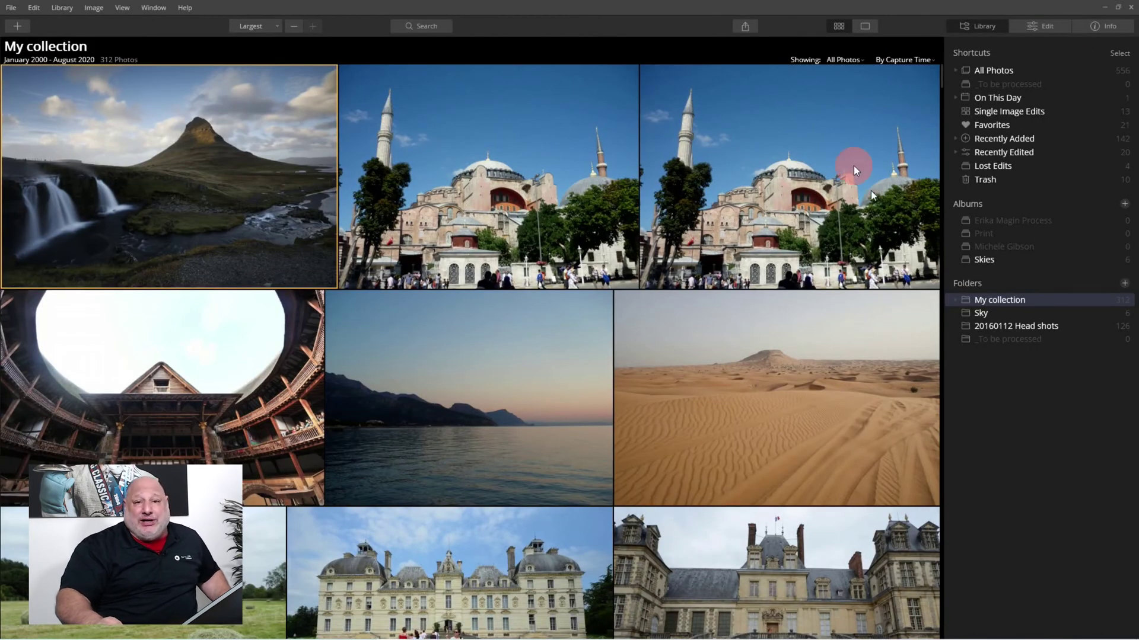
{"action": "left_click", "coordinate": [1007, 345]}
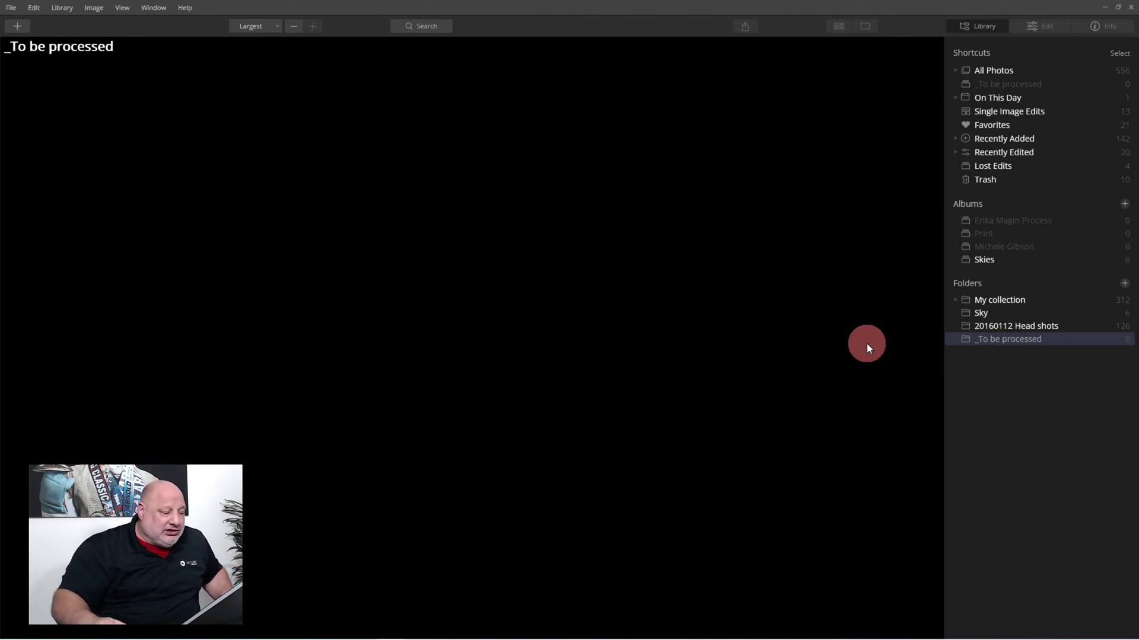
{"action": "left_click", "coordinate": [1030, 326]}
{"action": "left_click", "coordinate": [1008, 339]}
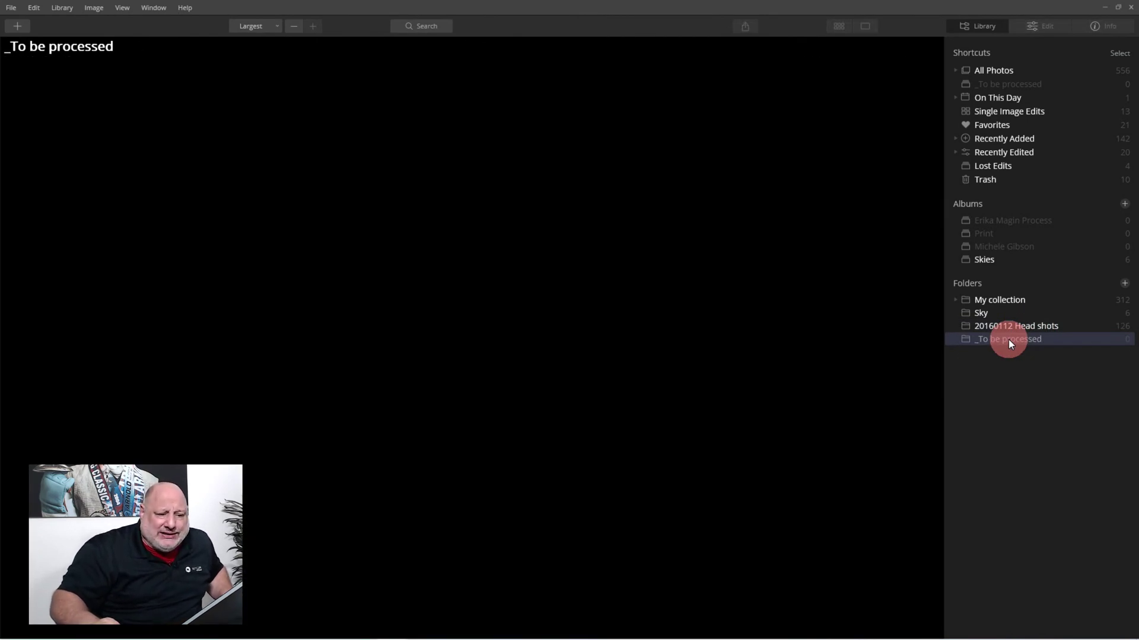
{"action": "left_click", "coordinate": [990, 179]}
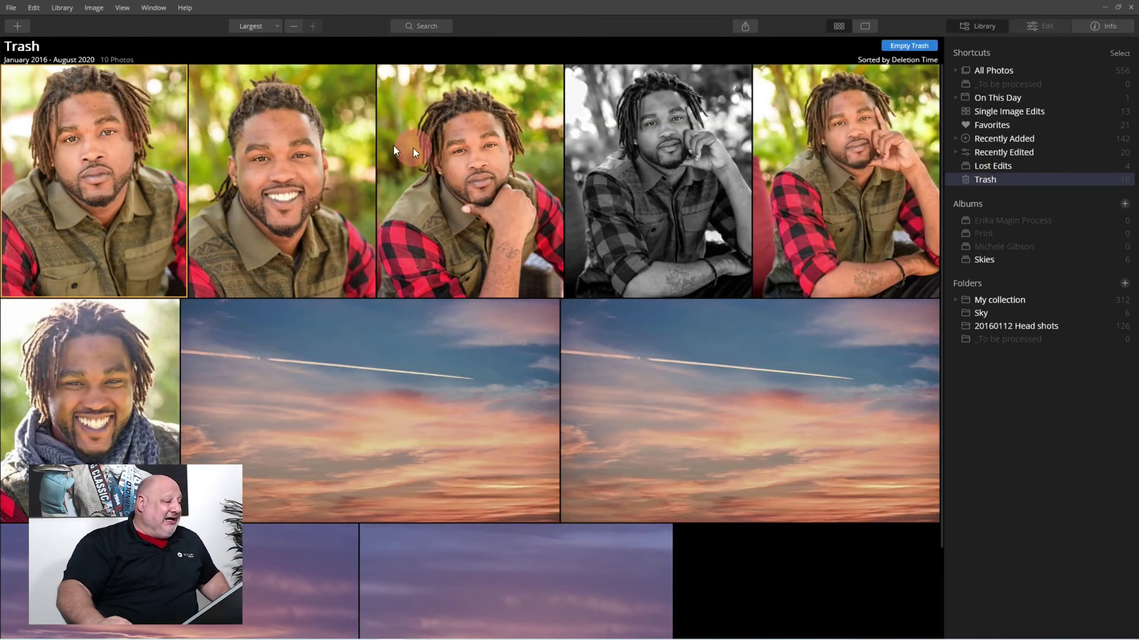
Put back the first three Trash photos and view the now-empty _To be processed folder.
{"action": "left_click", "coordinate": [442, 151], "text": "shift"}
{"action": "right_click", "coordinate": [443, 151]}
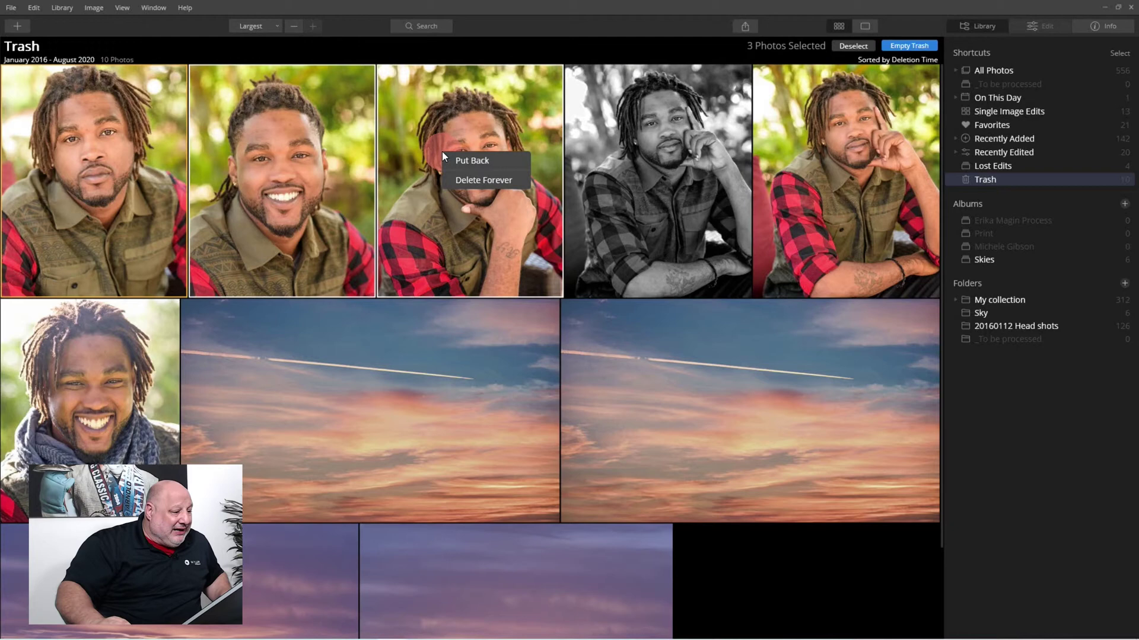
{"action": "left_click", "coordinate": [489, 160]}
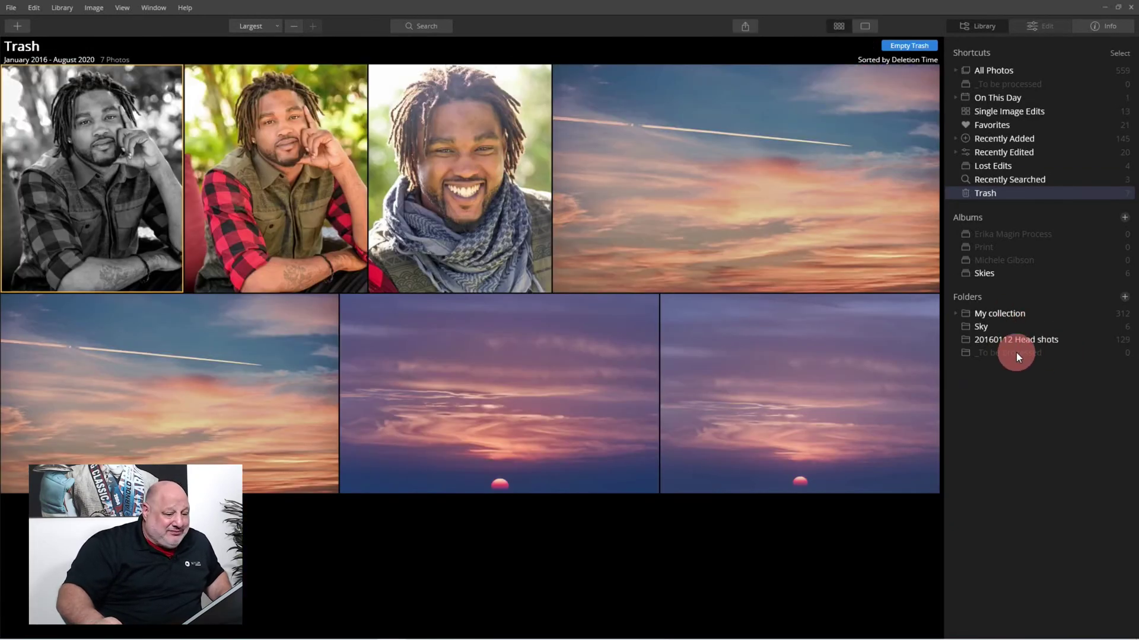
{"action": "left_click", "coordinate": [996, 353]}
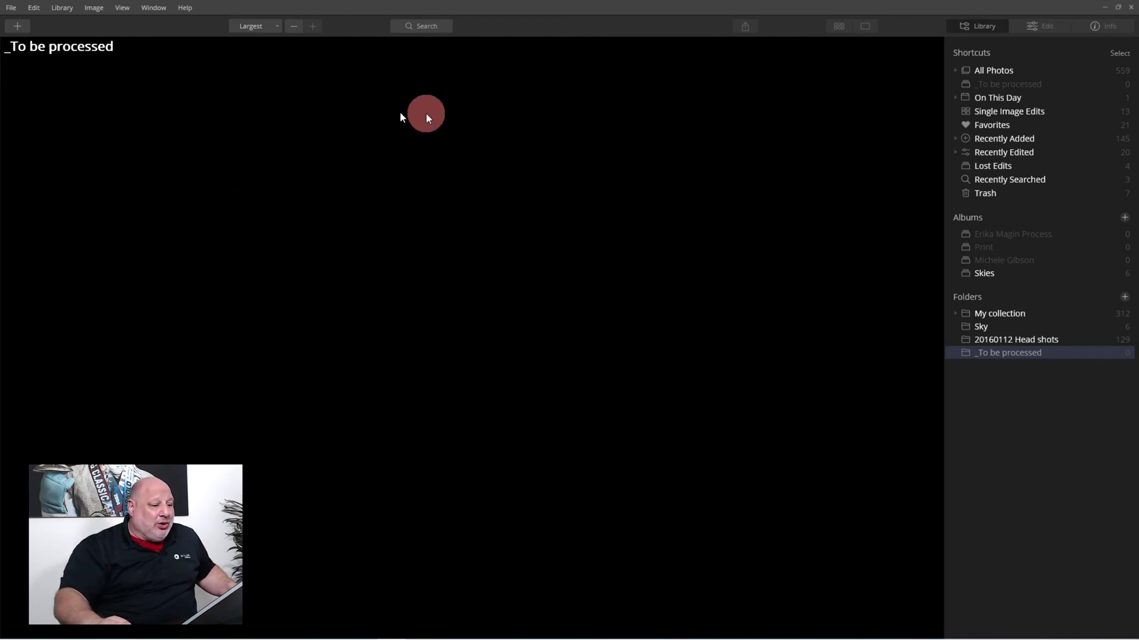
{"action": "left_click", "coordinate": [984, 315]}
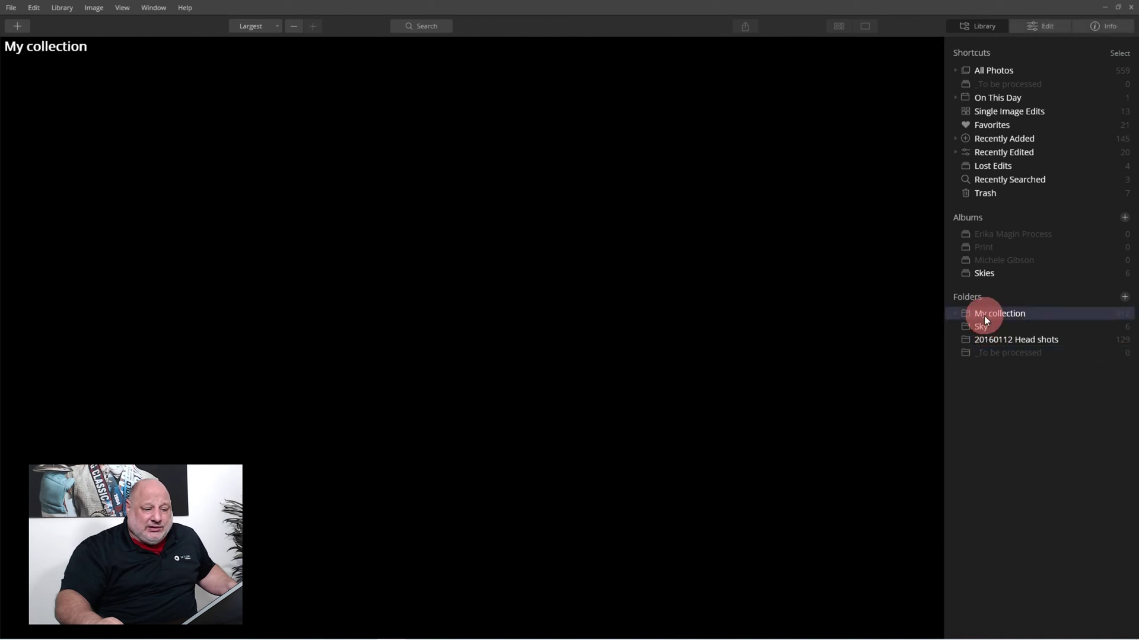
{"action": "left_click", "coordinate": [956, 313]}
{"action": "left_click", "coordinate": [1004, 338]}
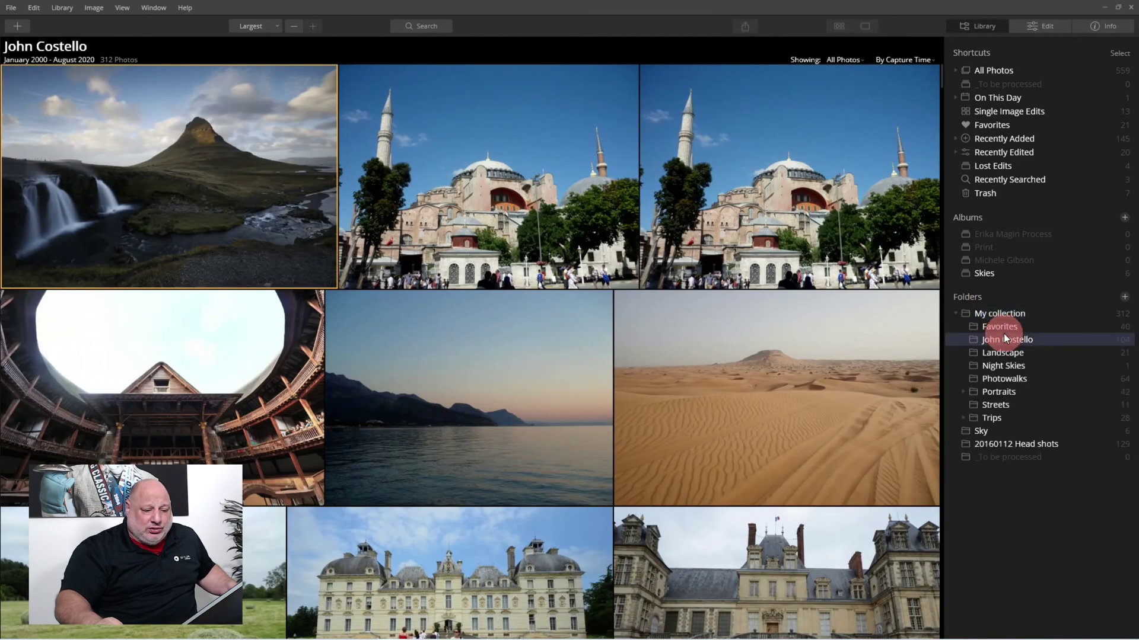
{"action": "left_click", "coordinate": [1009, 352]}
{"action": "left_click", "coordinate": [968, 313]}
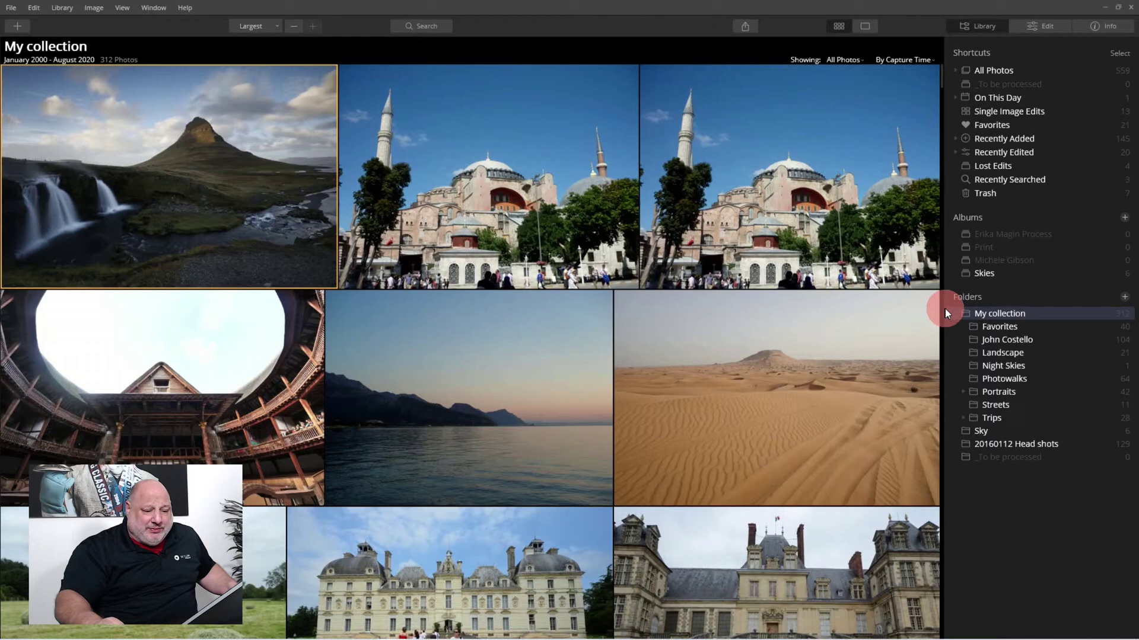
Choose Remove from Catalog for the _To be processed folder.
{"action": "left_click", "coordinate": [1002, 460]}
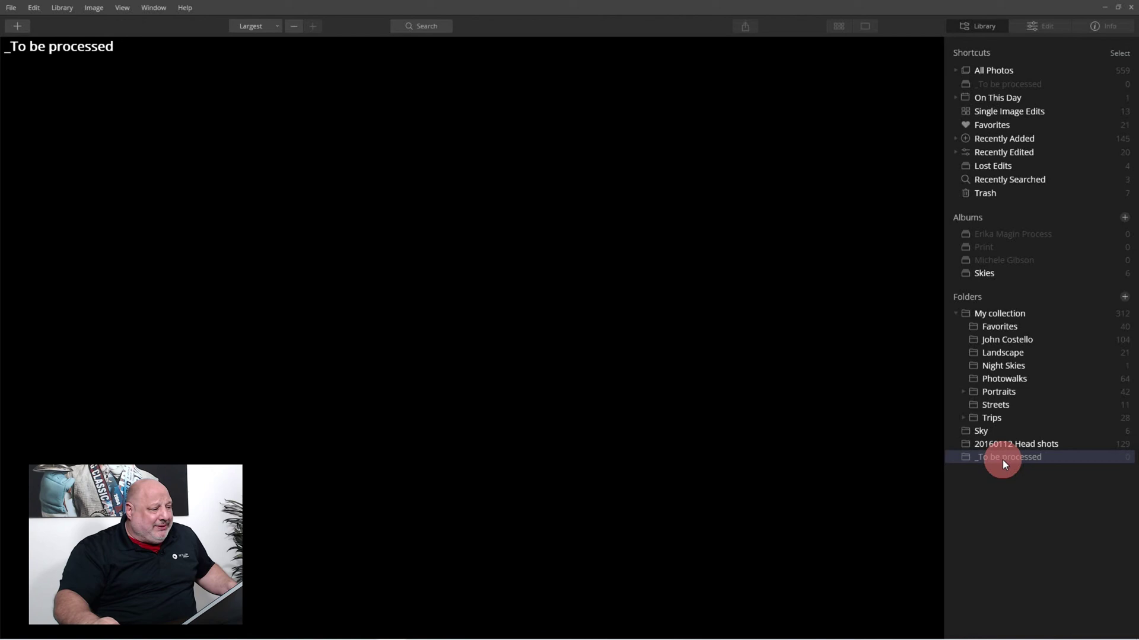
{"action": "left_click", "coordinate": [648, 338]}
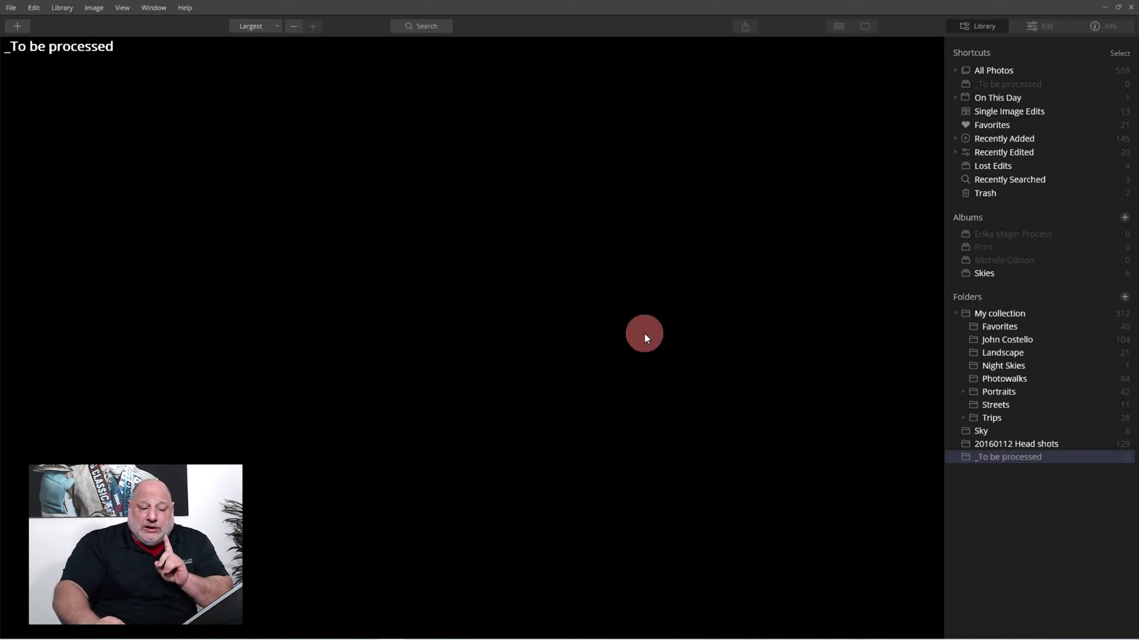
{"action": "right_click", "coordinate": [1038, 457]}
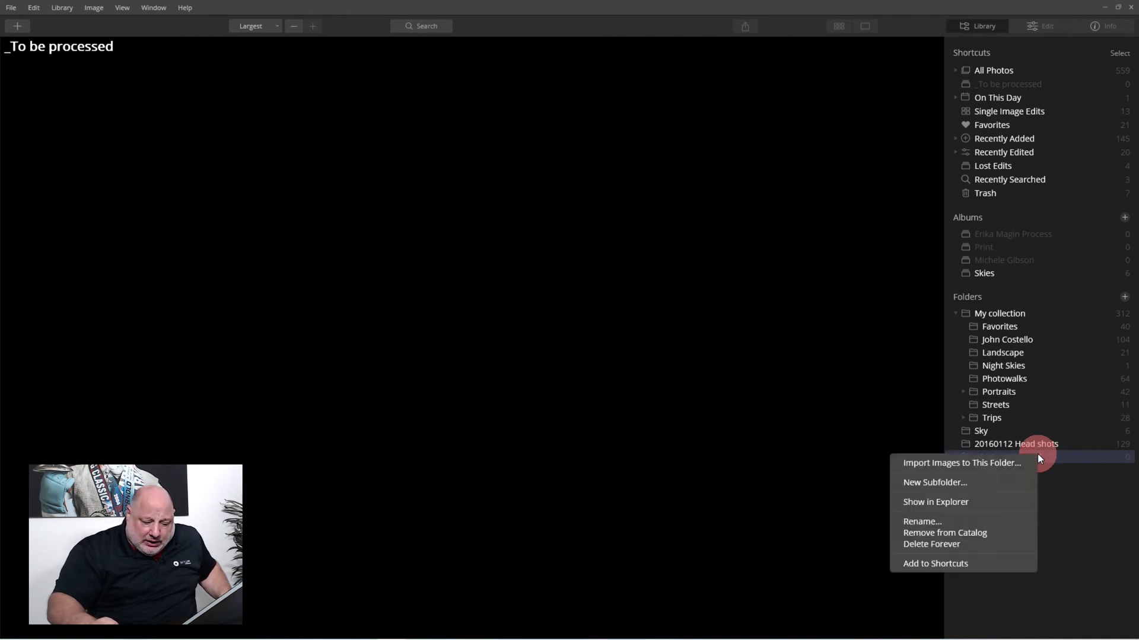
{"action": "left_click", "coordinate": [966, 532]}
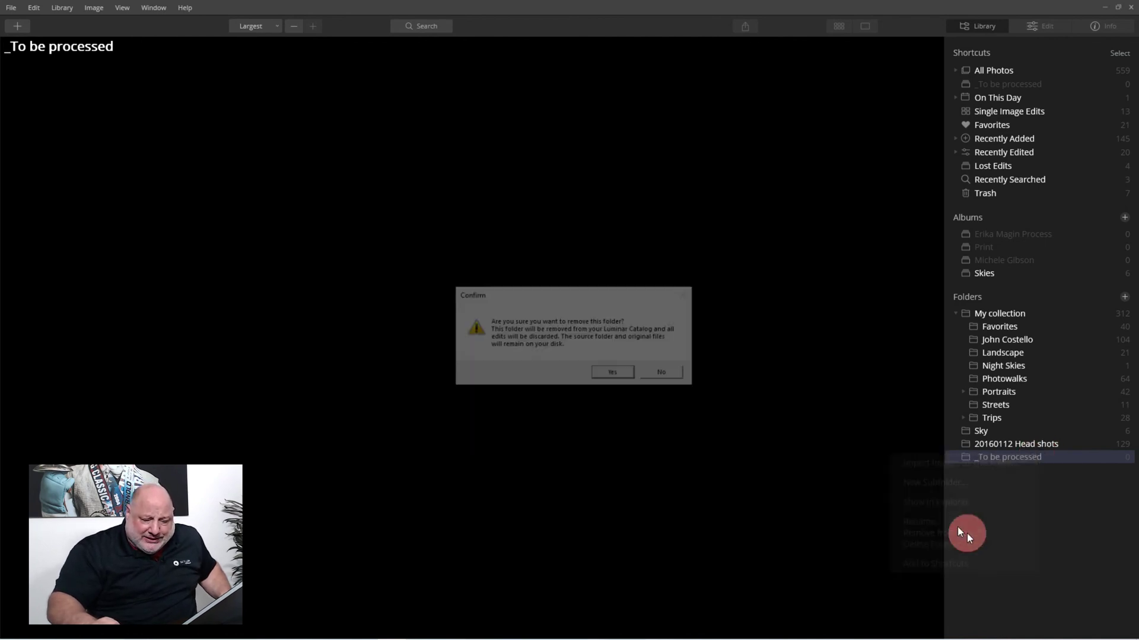
Confirm the removal, then re-add Photography\_To be processed to the Luminar catalog.
{"action": "left_click", "coordinate": [614, 373]}
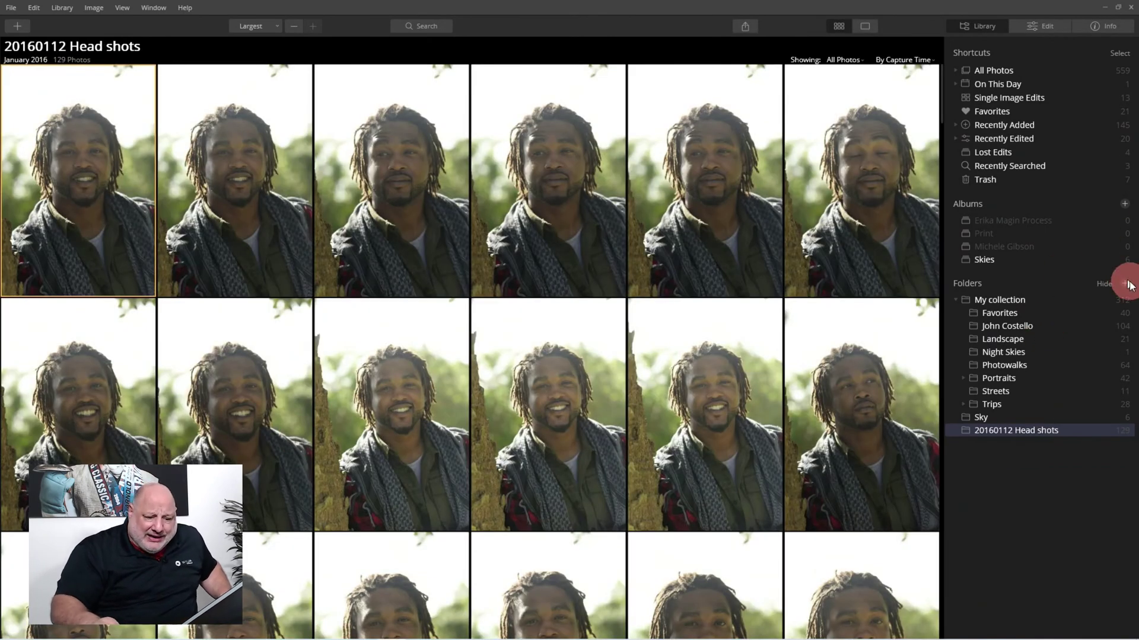
{"action": "left_click", "coordinate": [1126, 284]}
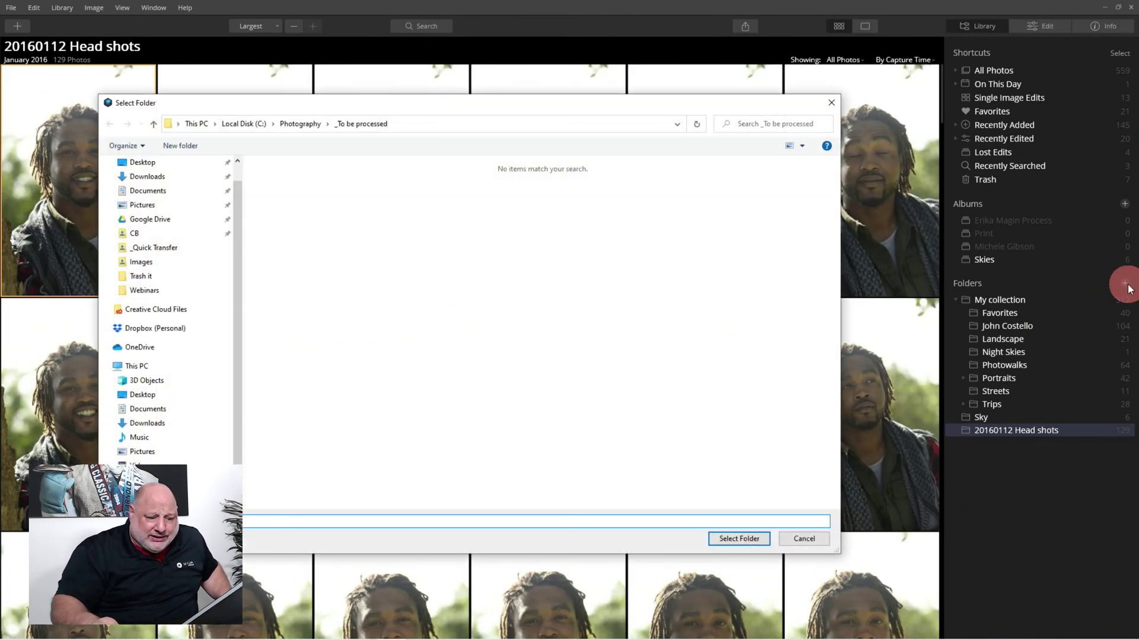
{"action": "left_click", "coordinate": [288, 123]}
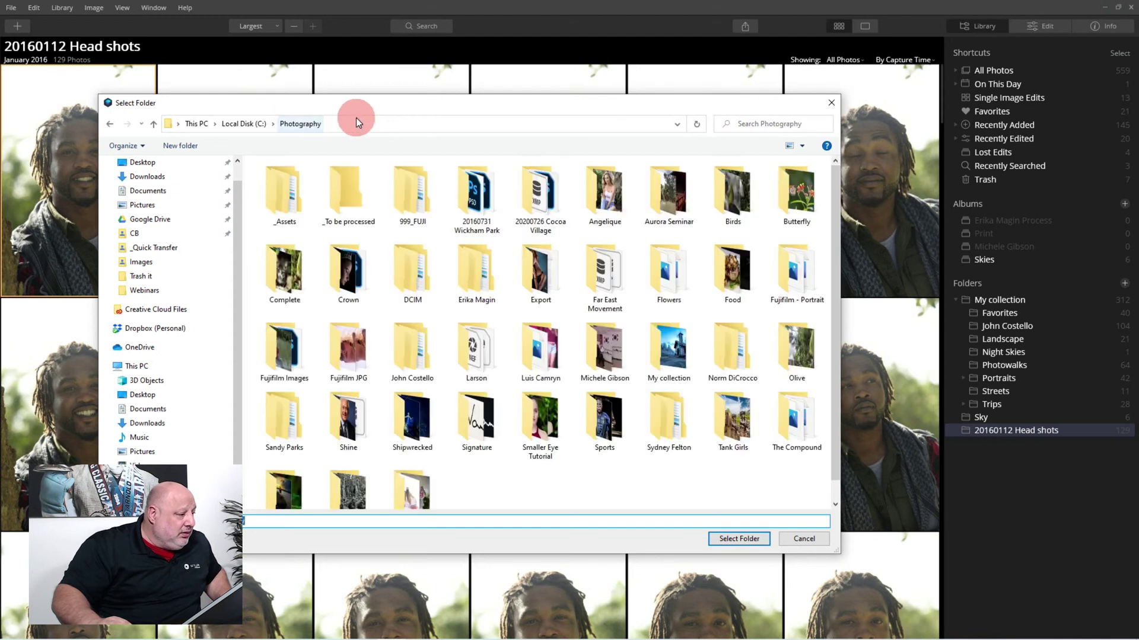
{"action": "left_click", "coordinate": [345, 189]}
{"action": "double_click", "coordinate": [345, 190]}
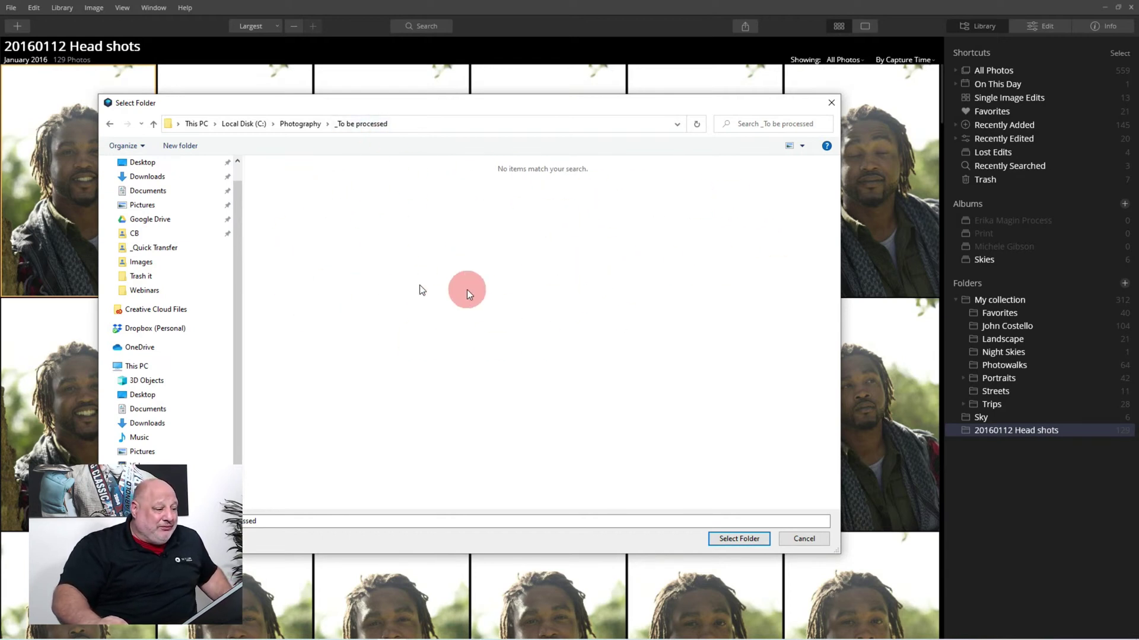
{"action": "left_click", "coordinate": [738, 538]}
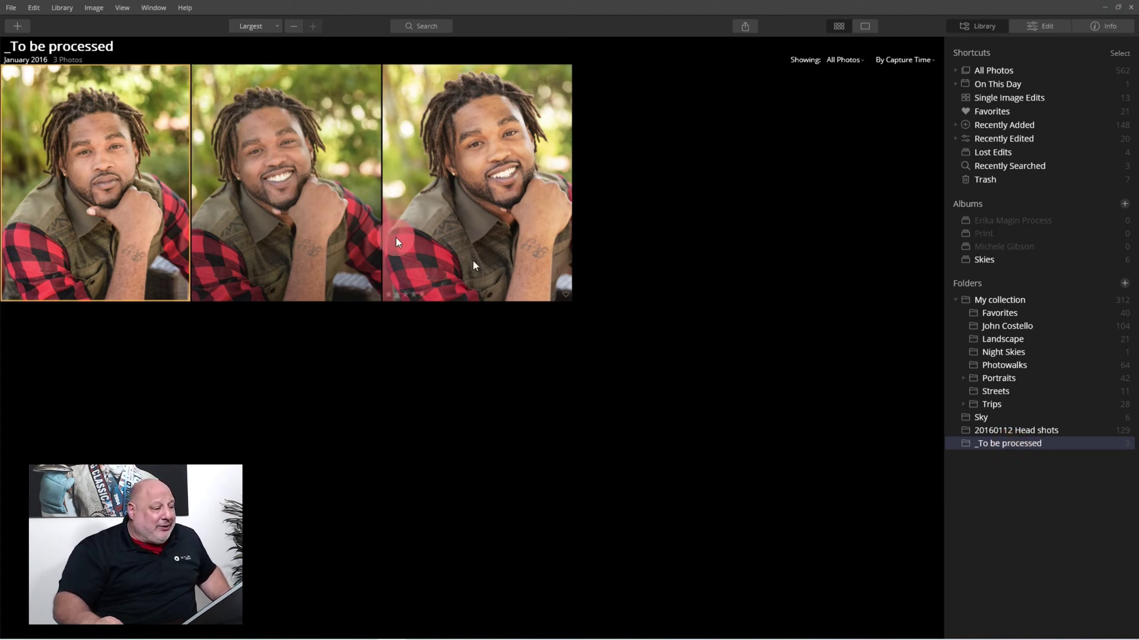
{"action": "left_click", "coordinate": [96, 191]}
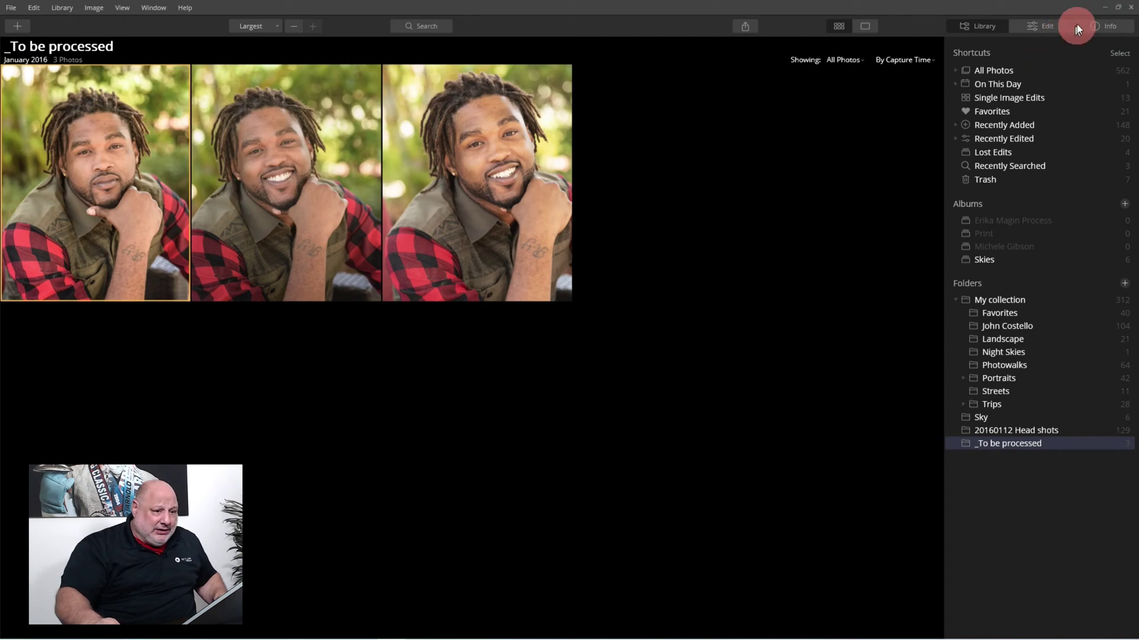
{"action": "left_click", "coordinate": [1104, 8]}
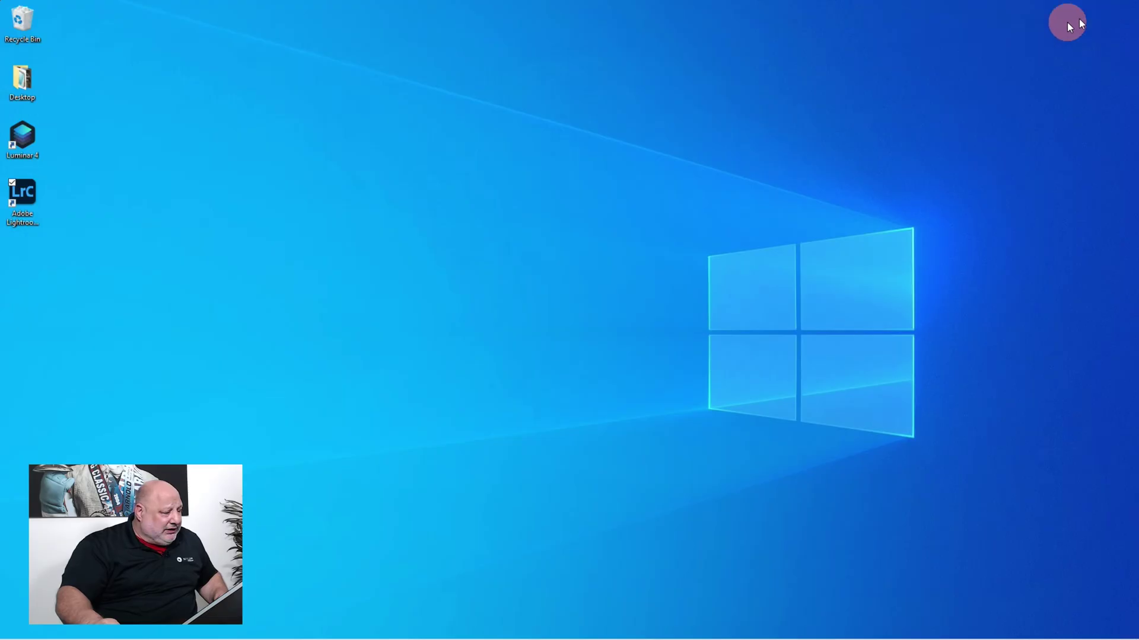
{"action": "mouse_move", "coordinate": [385, 631]}
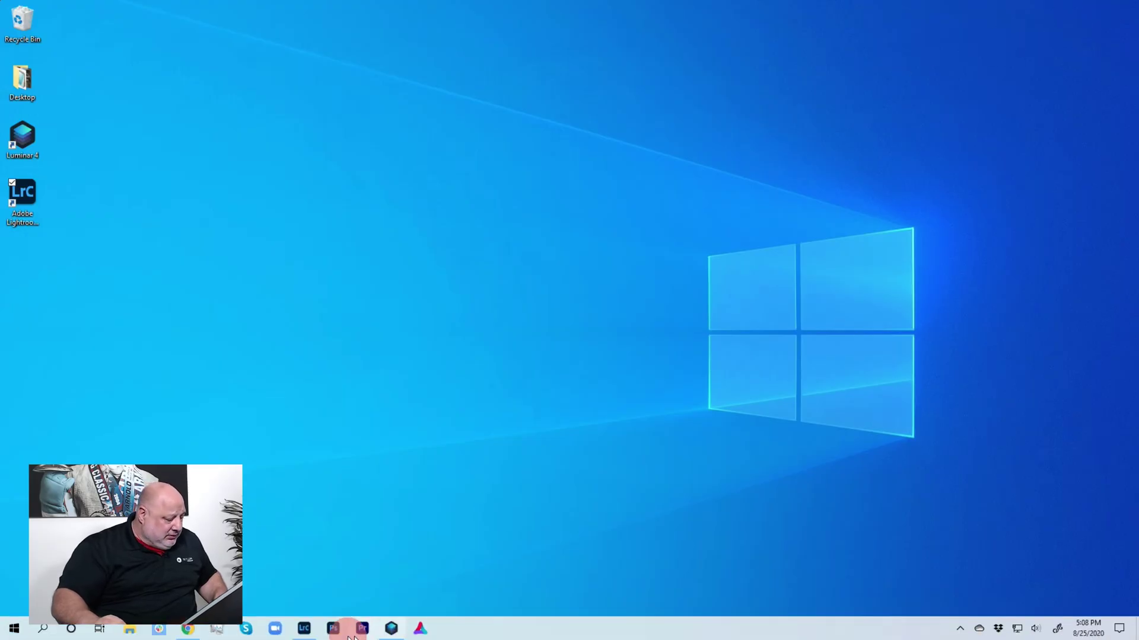
{"action": "left_click", "coordinate": [304, 630]}
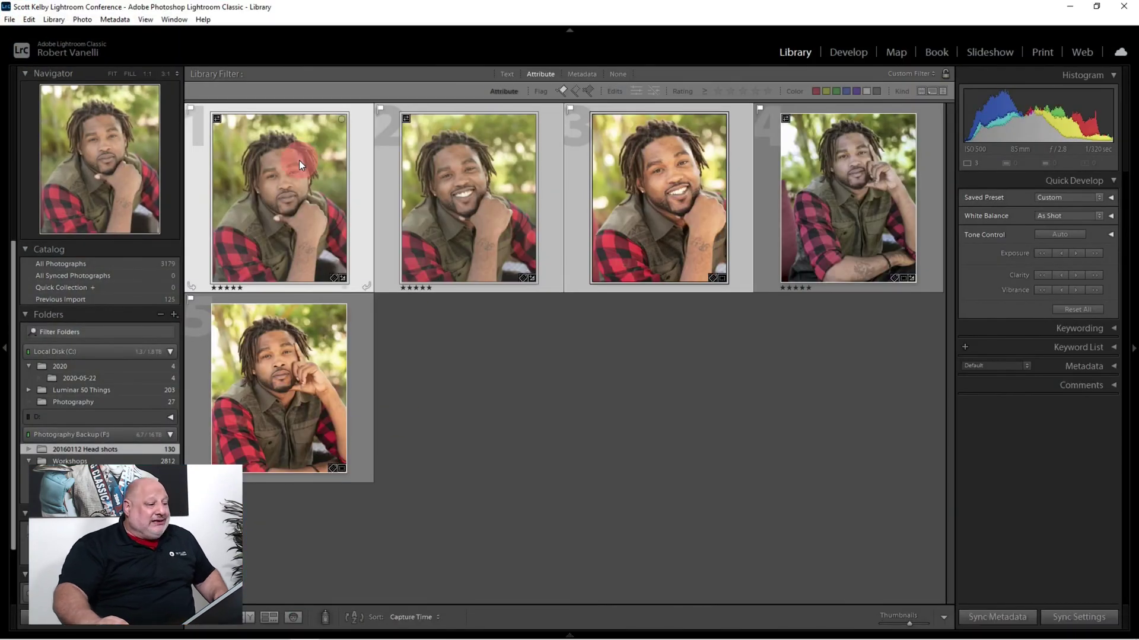
{"action": "left_click", "coordinate": [606, 165]}
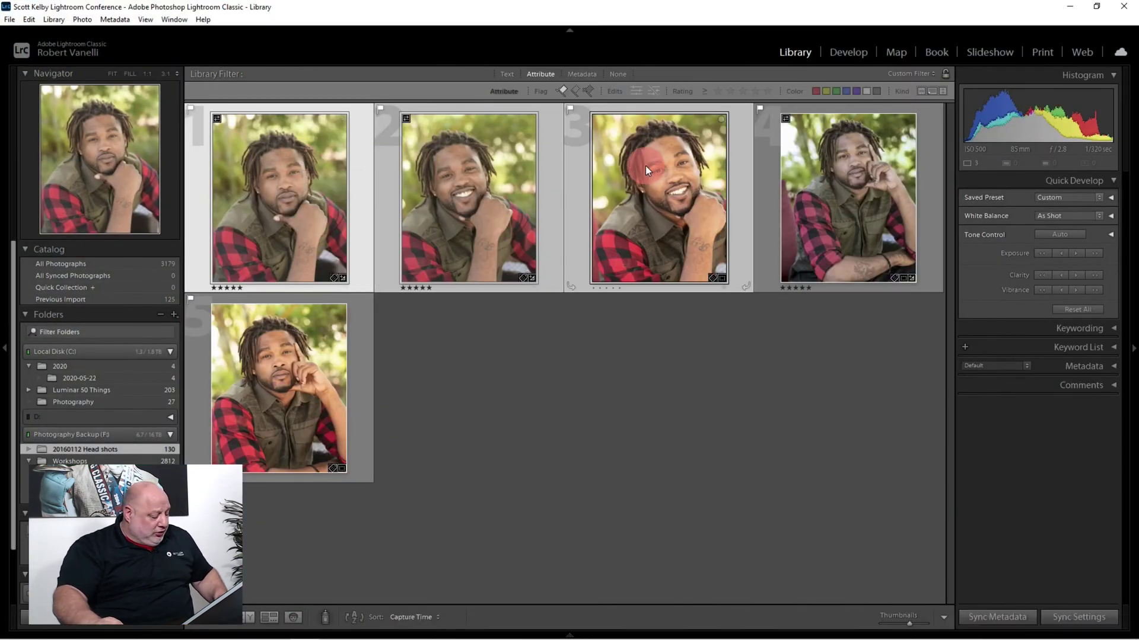
{"action": "key", "text": "alt+Tab"}
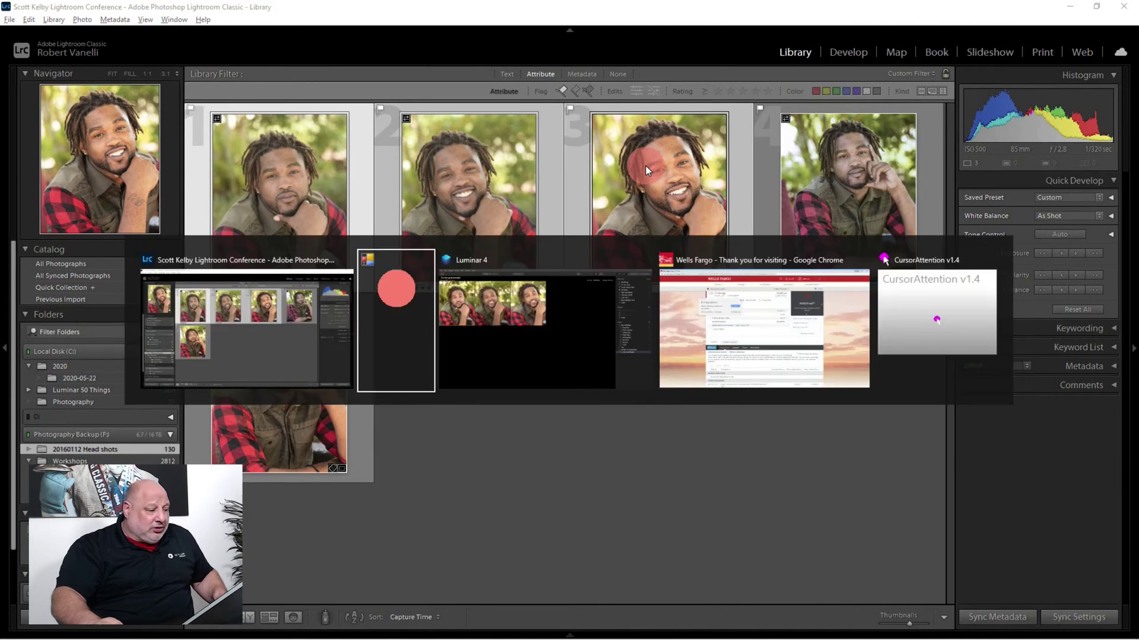
{"action": "key", "text": "alt+Tab"}
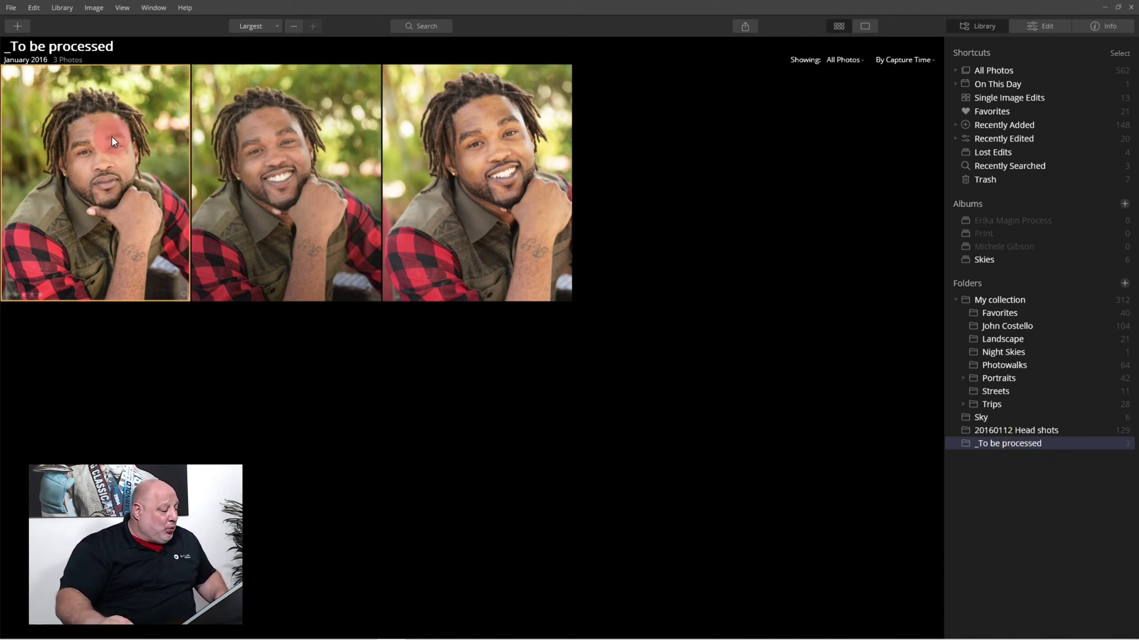
{"action": "left_click", "coordinate": [1023, 24]}
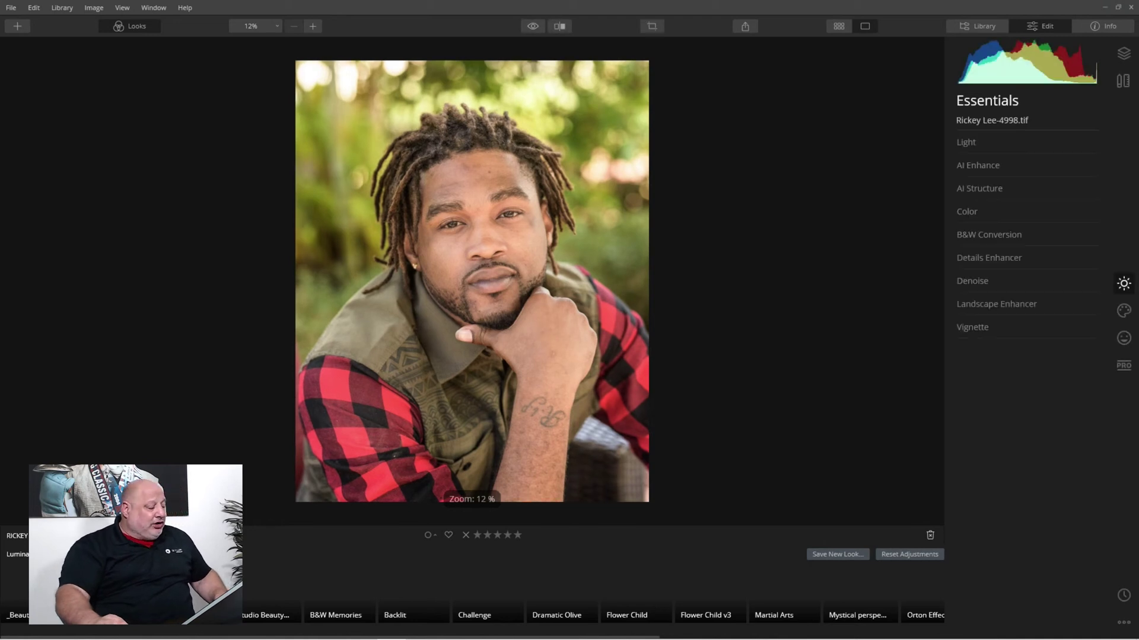
{"action": "left_click", "coordinate": [18, 555]}
{"action": "left_click", "coordinate": [729, 299]}
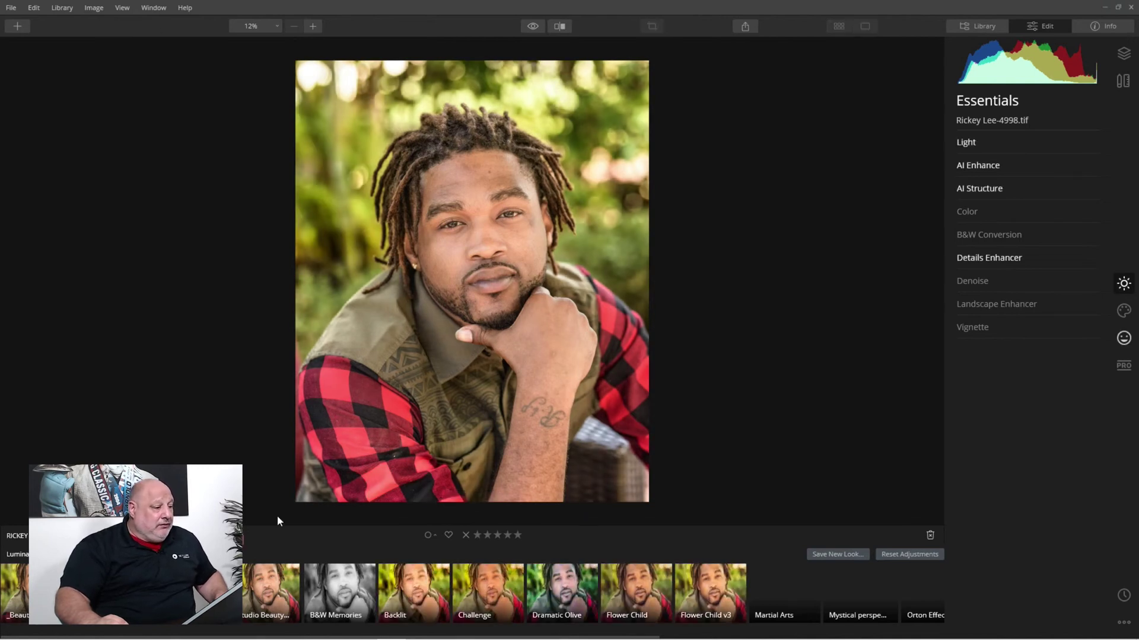
{"action": "left_click", "coordinate": [464, 366]}
{"action": "left_click", "coordinate": [524, 128]}
{"action": "right_click", "coordinate": [496, 193]}
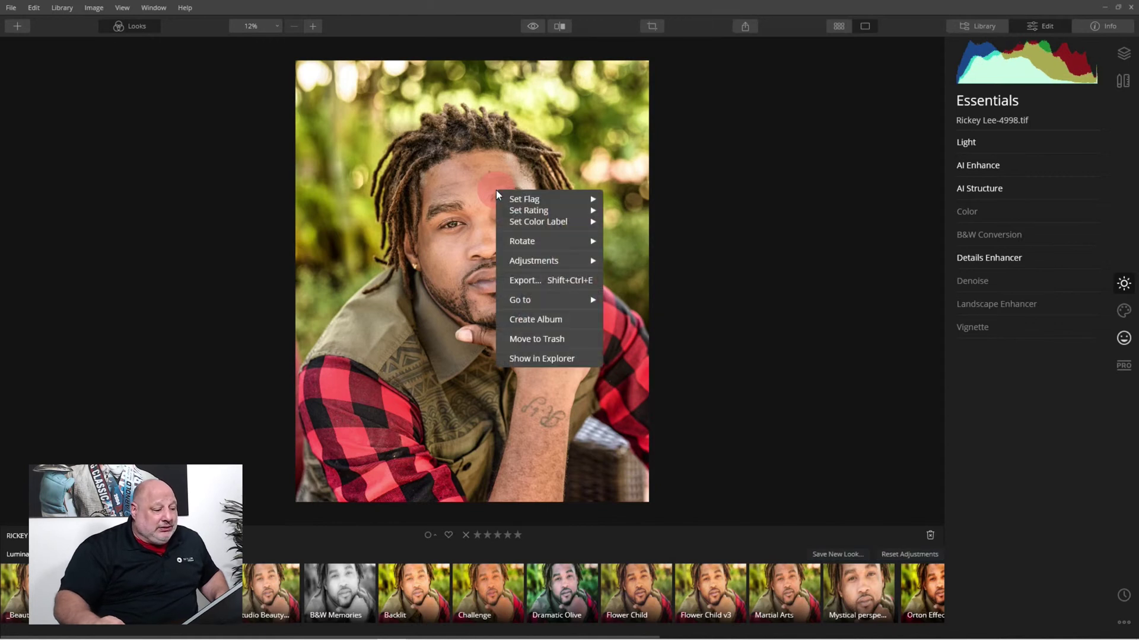
{"action": "mouse_move", "coordinate": [554, 261]}
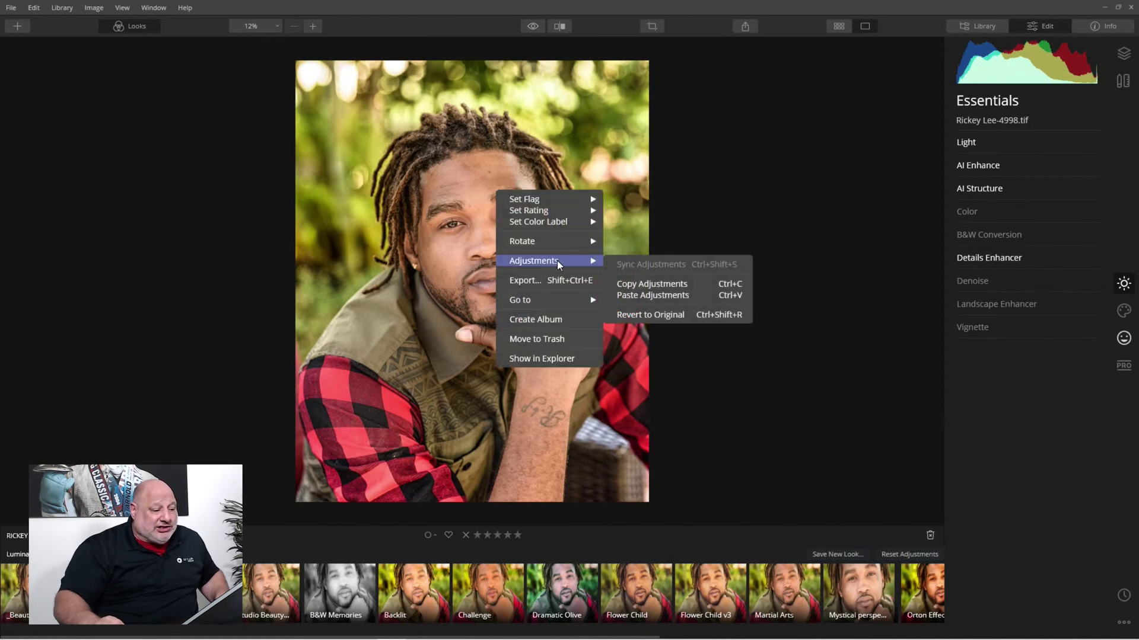
{"action": "left_click", "coordinate": [681, 287]}
Back in the grid, paste the copied adjustments onto portraits 2 and 3.
{"action": "key", "text": "g"}
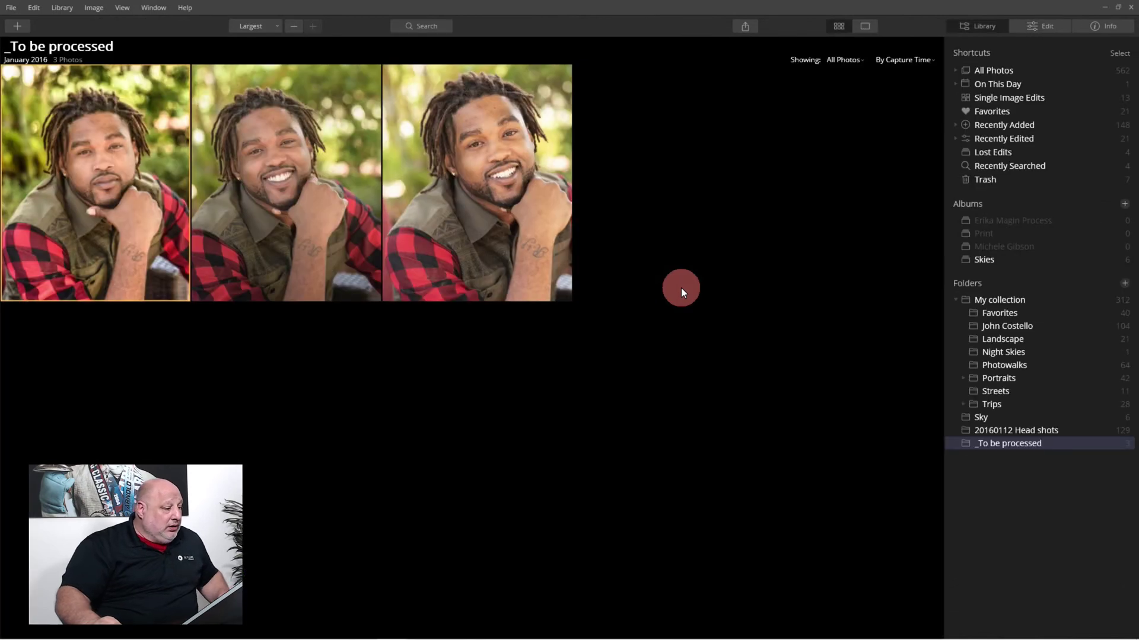
{"action": "left_click", "coordinate": [344, 213]}
{"action": "left_click", "coordinate": [489, 210], "text": "ctrl"}
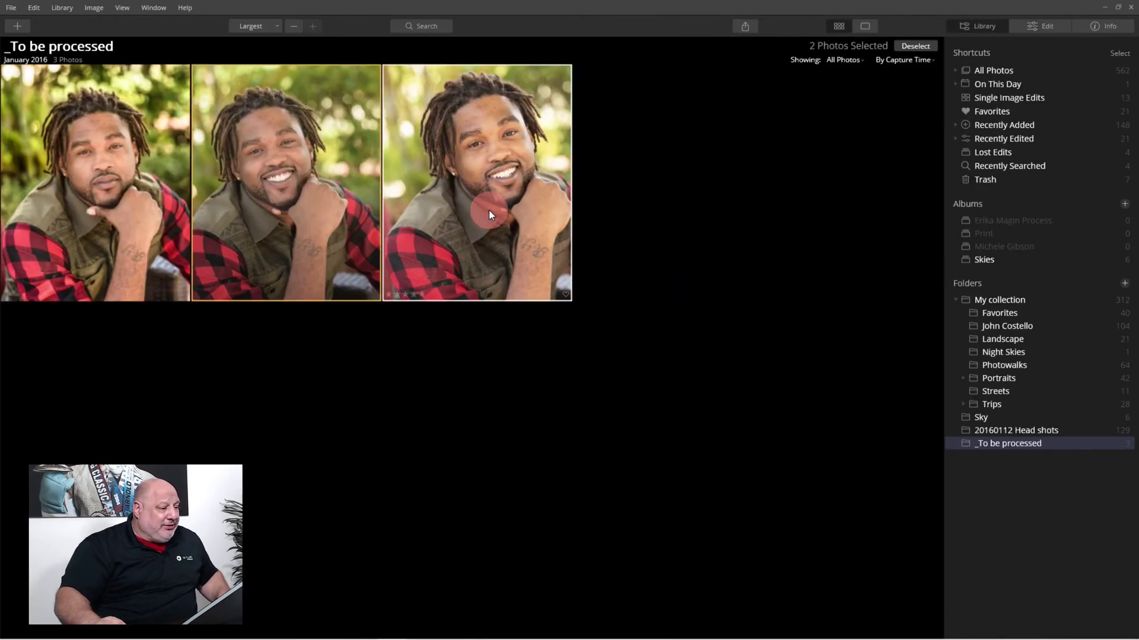
{"action": "right_click", "coordinate": [465, 148]}
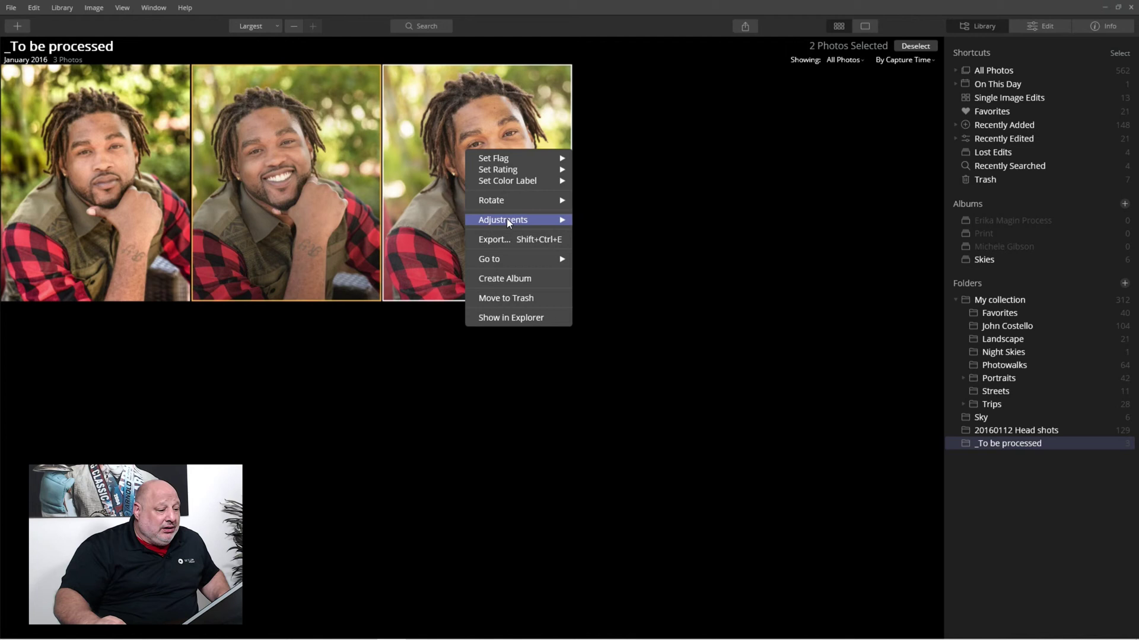
{"action": "mouse_move", "coordinate": [508, 222]}
{"action": "left_click", "coordinate": [628, 255]}
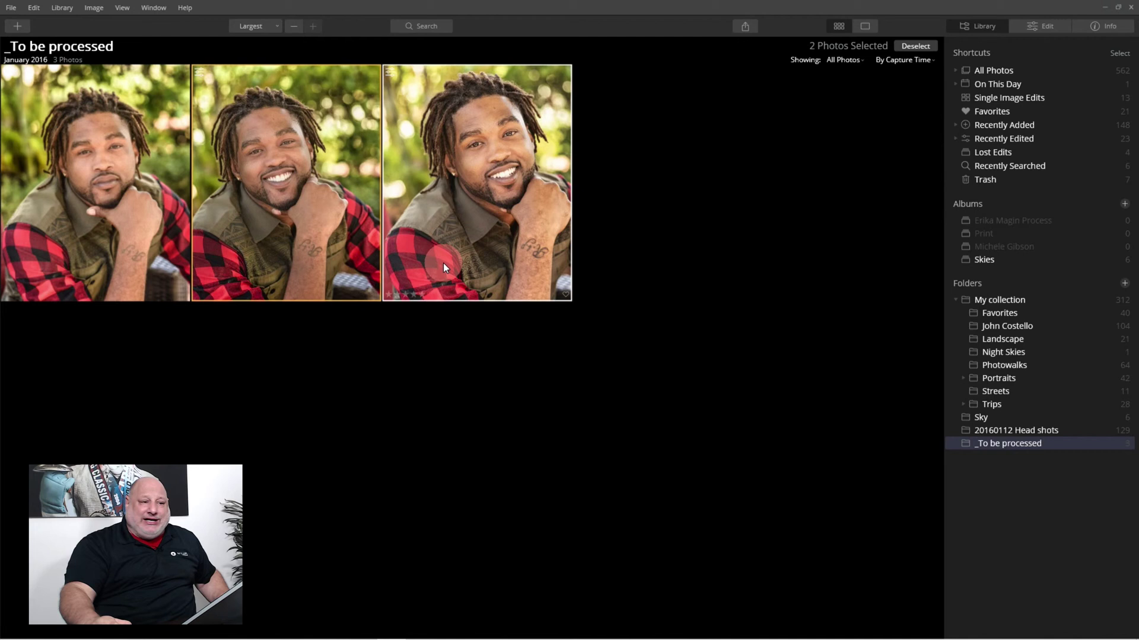
With three portraits selected, review Luminar's Export to Image settings, cancel, then return to Lightroom.
{"action": "left_click", "coordinate": [183, 237], "text": "ctrl"}
{"action": "left_click", "coordinate": [745, 24]}
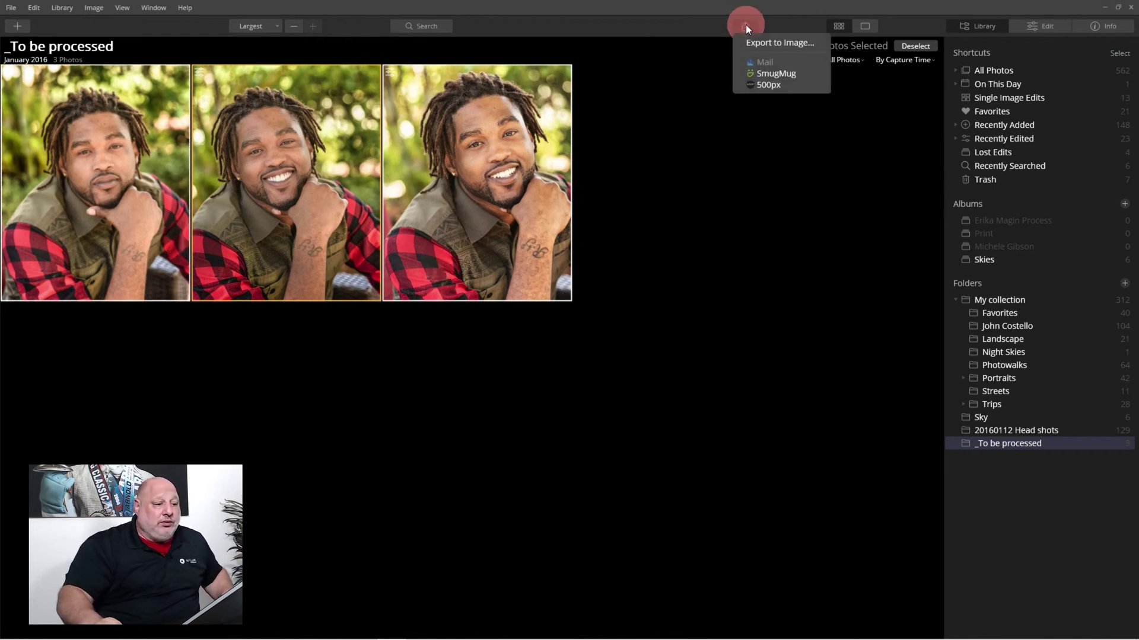
{"action": "left_click", "coordinate": [774, 45]}
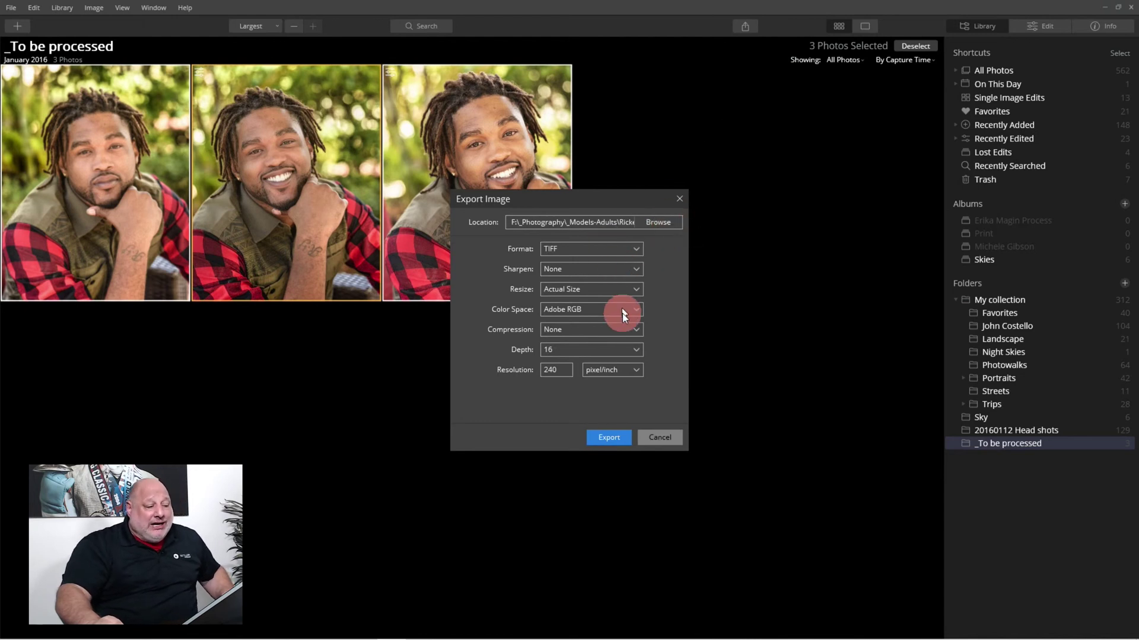
{"action": "left_click", "coordinate": [660, 438]}
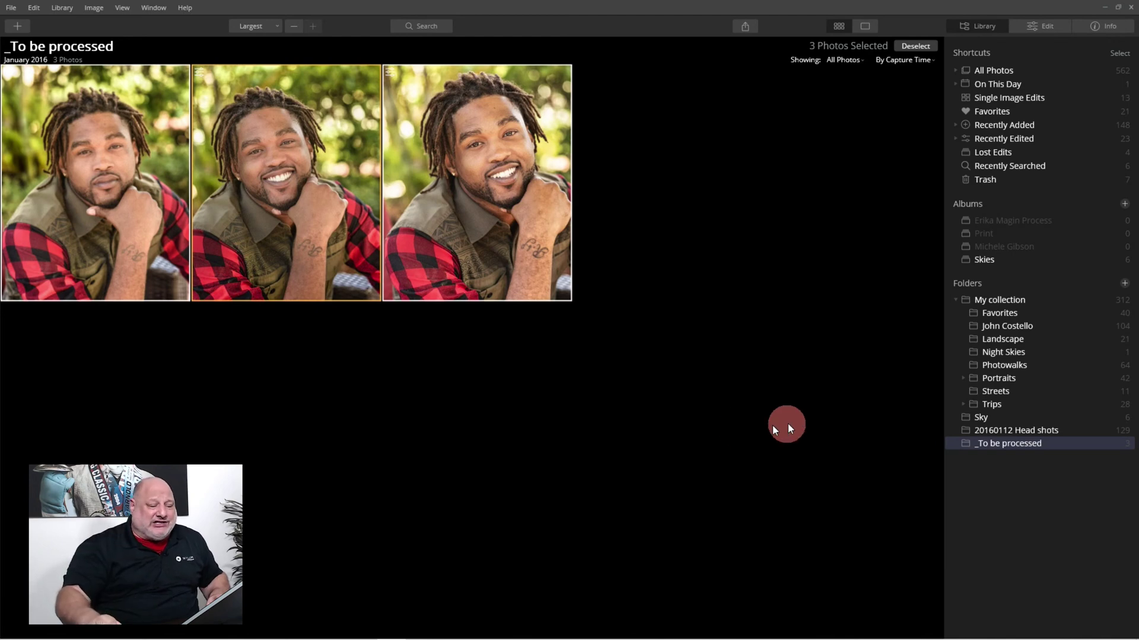
{"action": "key", "text": "alt+Tab"}
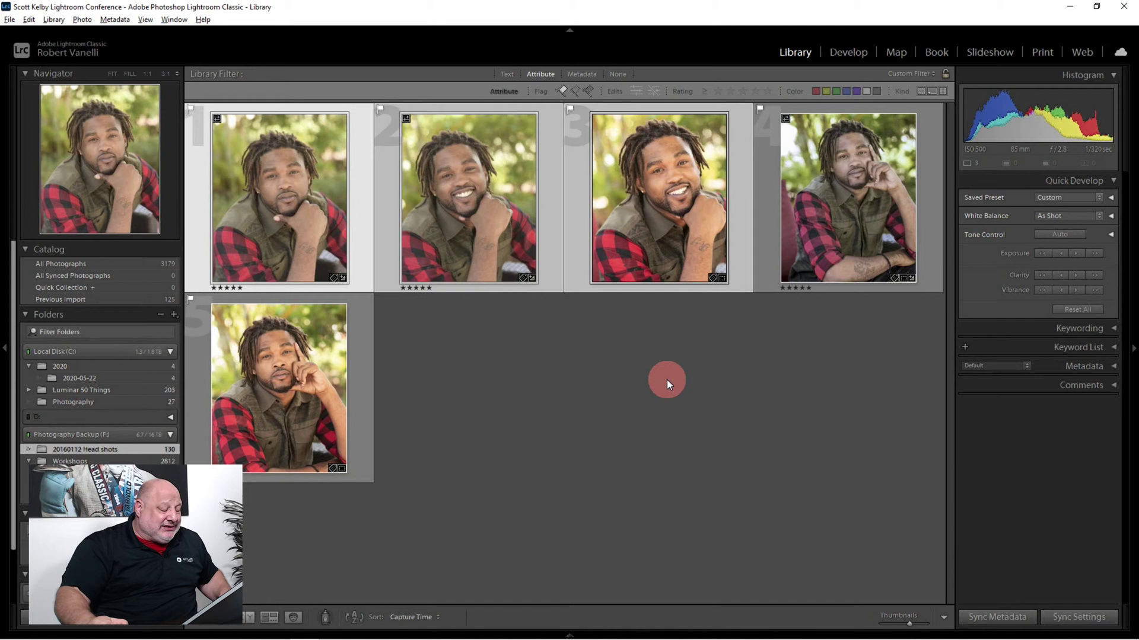
Change the selection to only the fourth and fifth portraits.
{"action": "left_click", "coordinate": [304, 209]}
{"action": "left_click", "coordinate": [873, 183]}
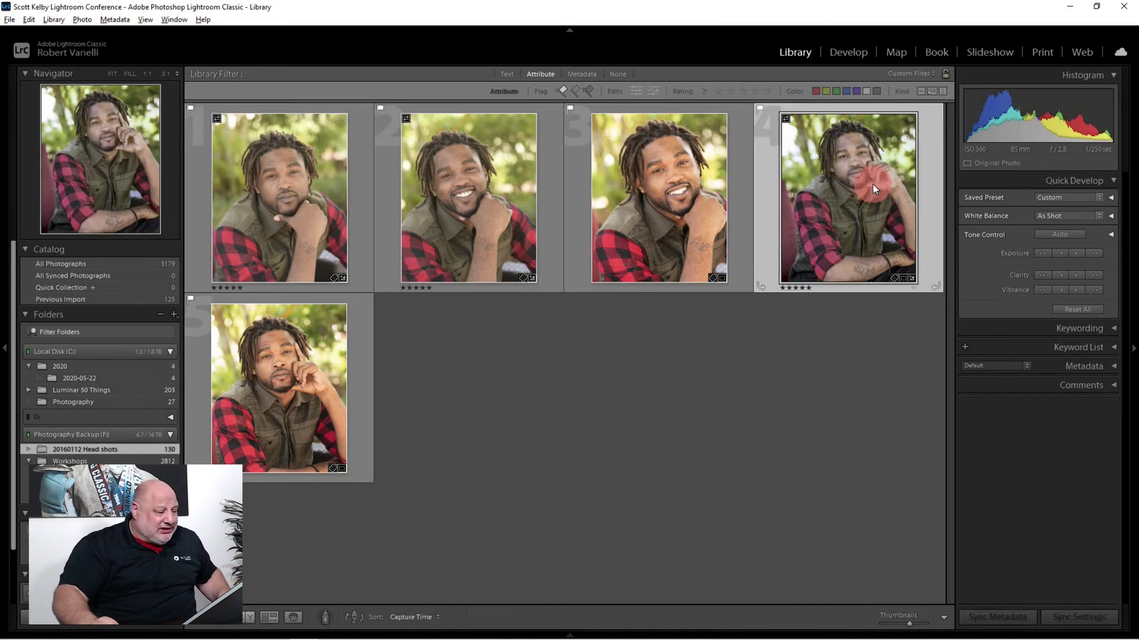
{"action": "left_click", "coordinate": [312, 382], "text": "ctrl"}
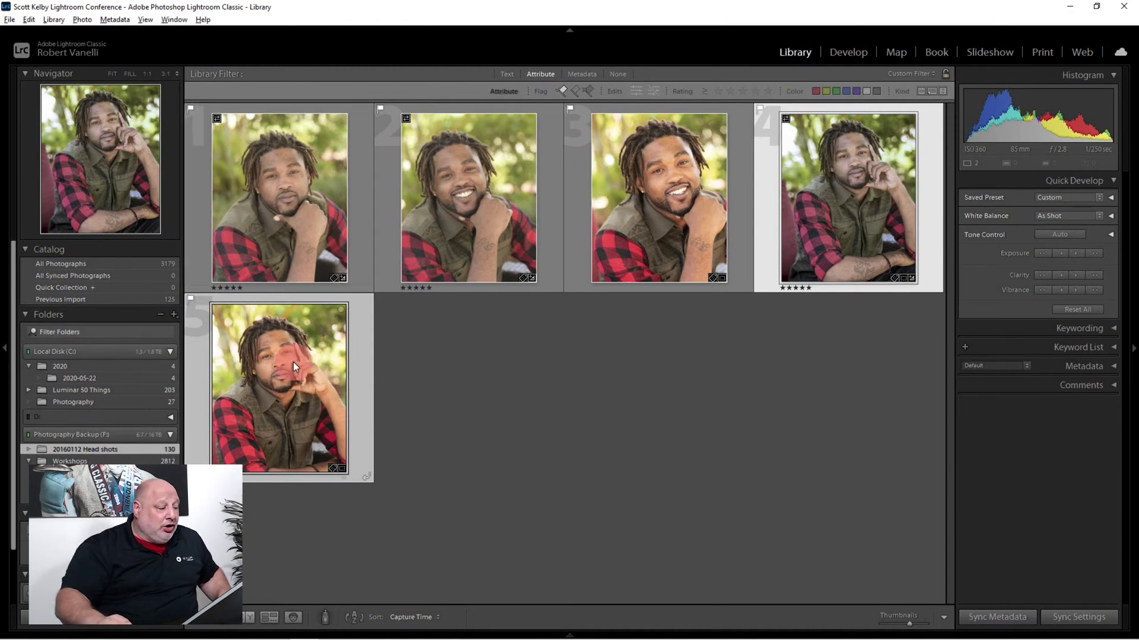
Open the Export 2 Files dialog targeting _To be processed and begin a new preset.
{"action": "right_click", "coordinate": [293, 362]}
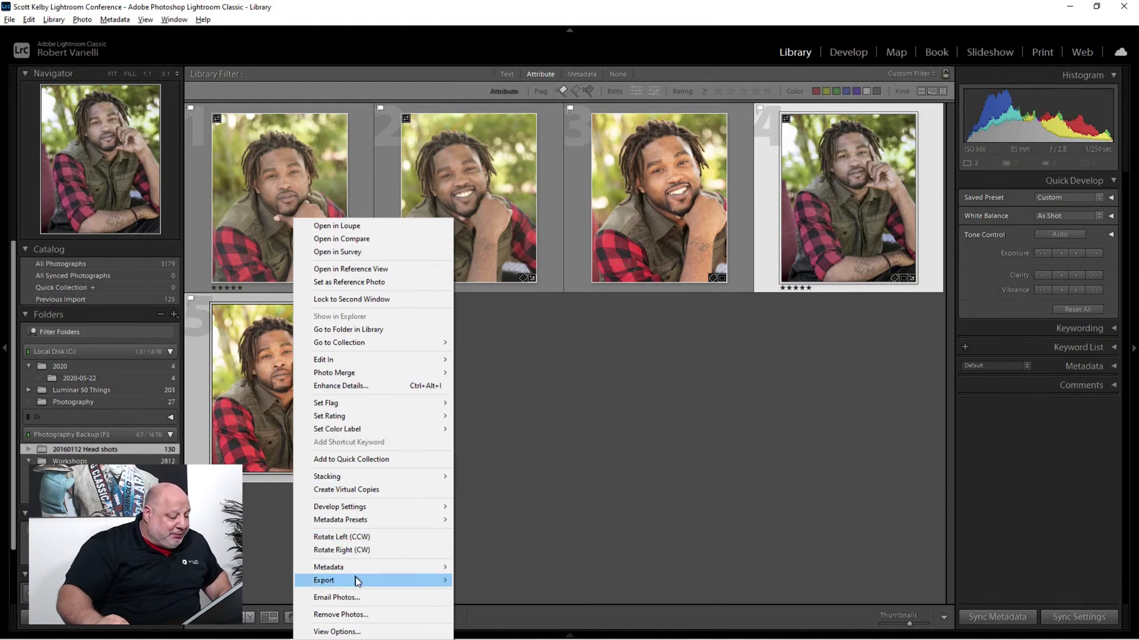
{"action": "mouse_move", "coordinate": [357, 581]}
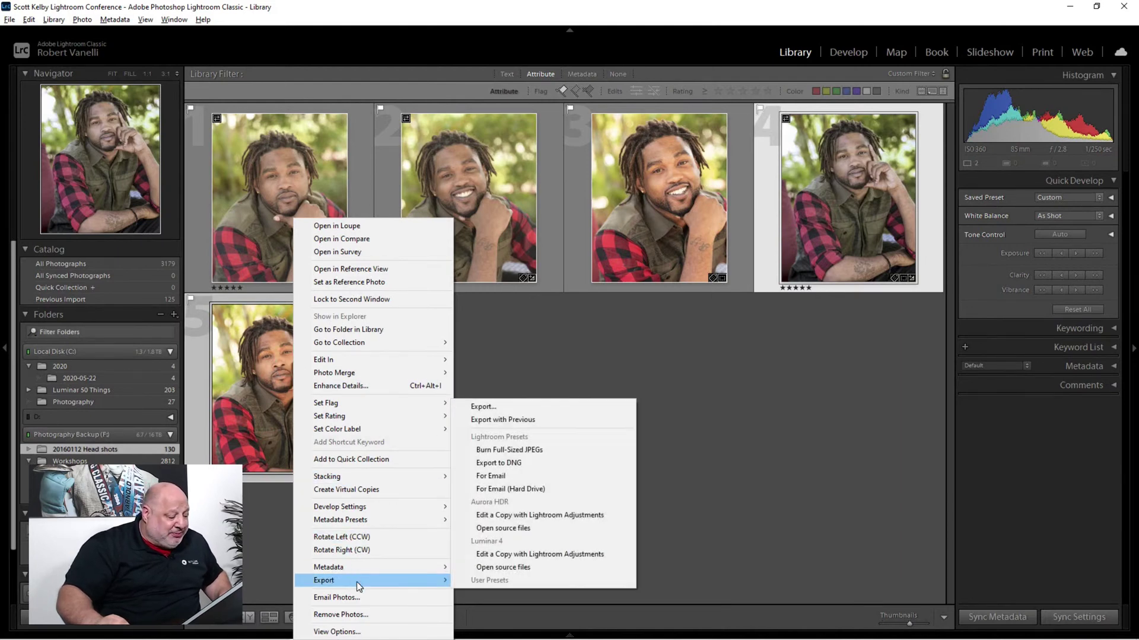
{"action": "left_click", "coordinate": [492, 407]}
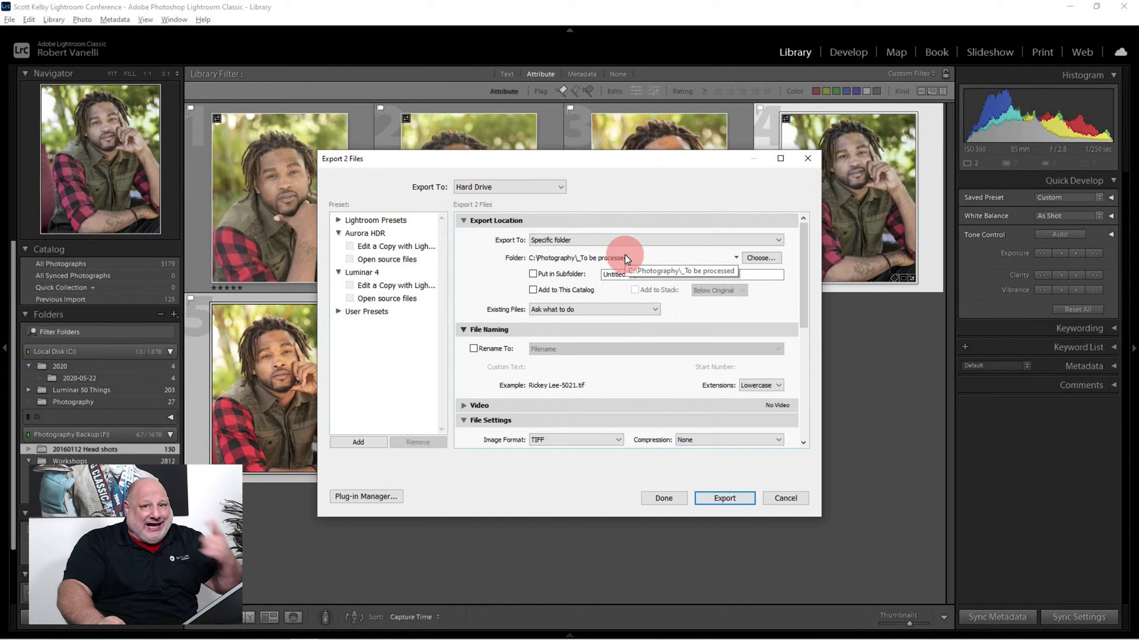
{"action": "scroll", "coordinate": [598, 308], "scroll_direction": "down", "scroll_amount": 8}
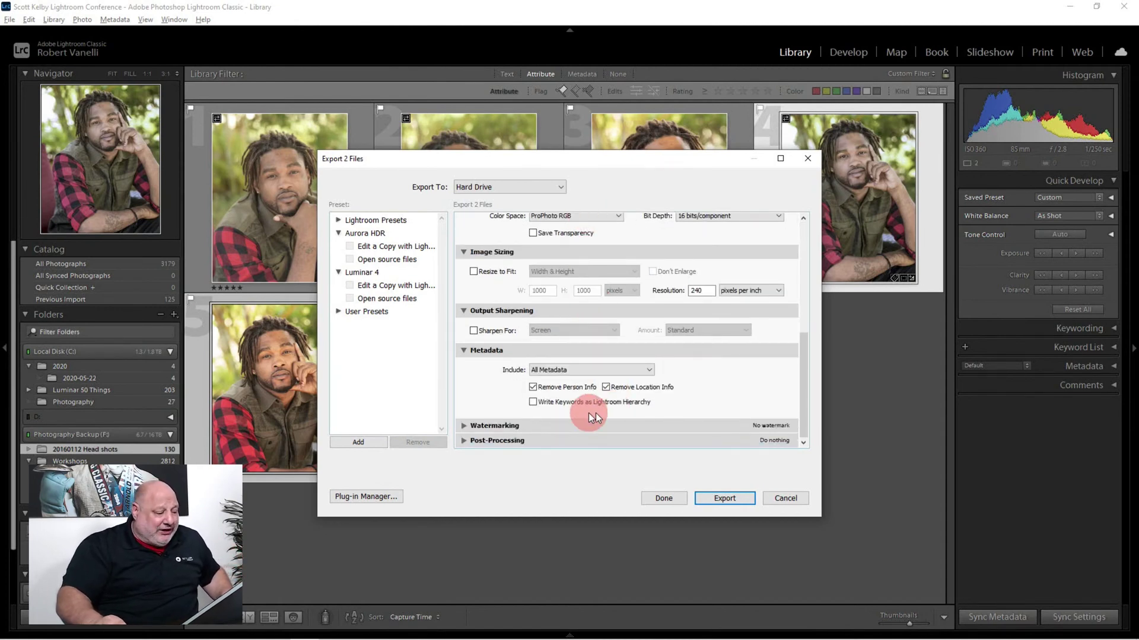
{"action": "left_click", "coordinate": [359, 441]}
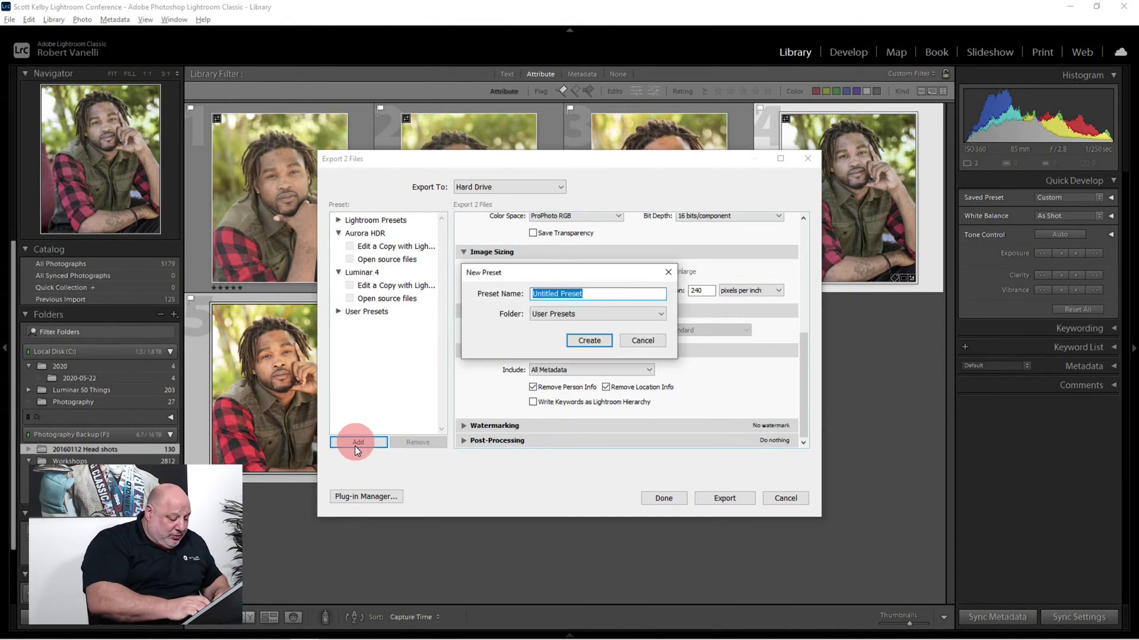
Save the settings as a 'Luminar Export' user preset and export the two portraits.
{"action": "type", "text": "lUMINAR eXPORT"}
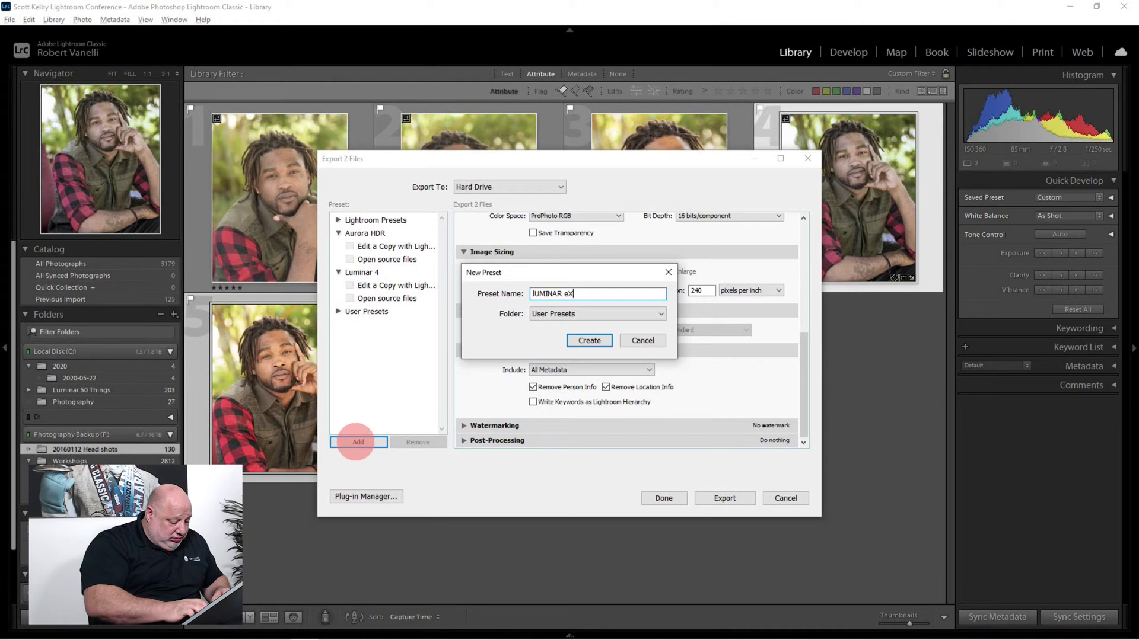
{"action": "key", "text": "BackSpace"}
{"action": "key", "text": "BackSpace"}
{"action": "key", "text": "BackSpace"}
{"action": "key", "text": "BackSpace"}
{"action": "key", "text": "BackSpace"}
{"action": "key", "text": "BackSpace"}
{"action": "key", "text": "BackSpace"}
{"action": "key", "text": "BackSpace"}
{"action": "key", "text": "BackSpace"}
{"action": "key", "text": "BackSpace"}
{"action": "key", "text": "BackSpace"}
{"action": "key", "text": "BackSpace"}
{"action": "key", "text": "BackSpace"}
{"action": "key", "text": "BackSpace"}
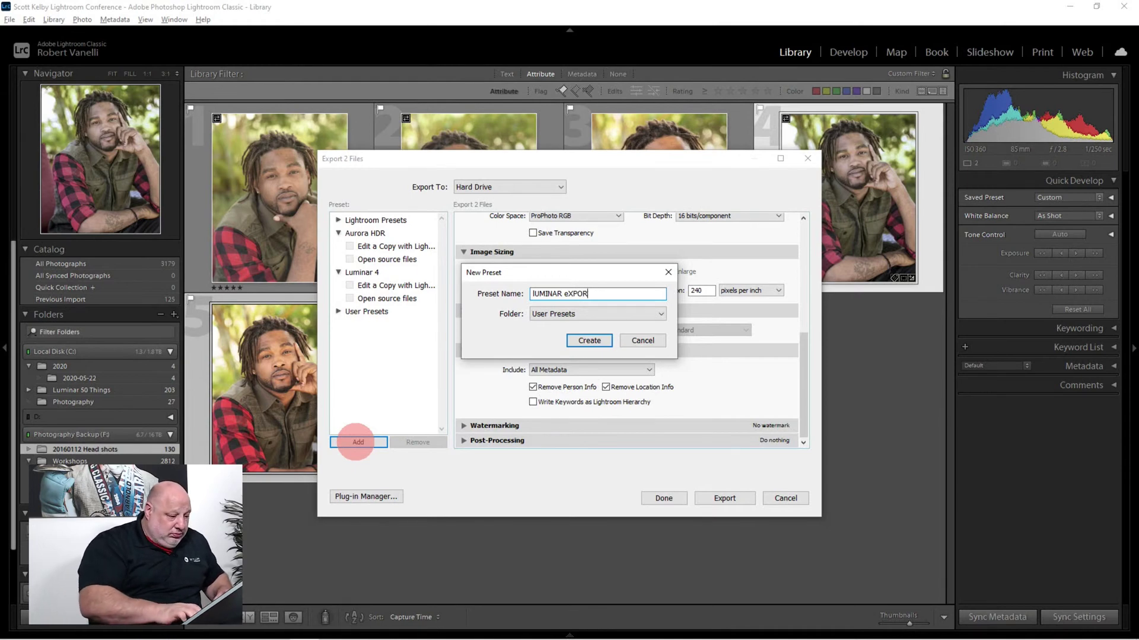
{"action": "type", "text": "Lum"}
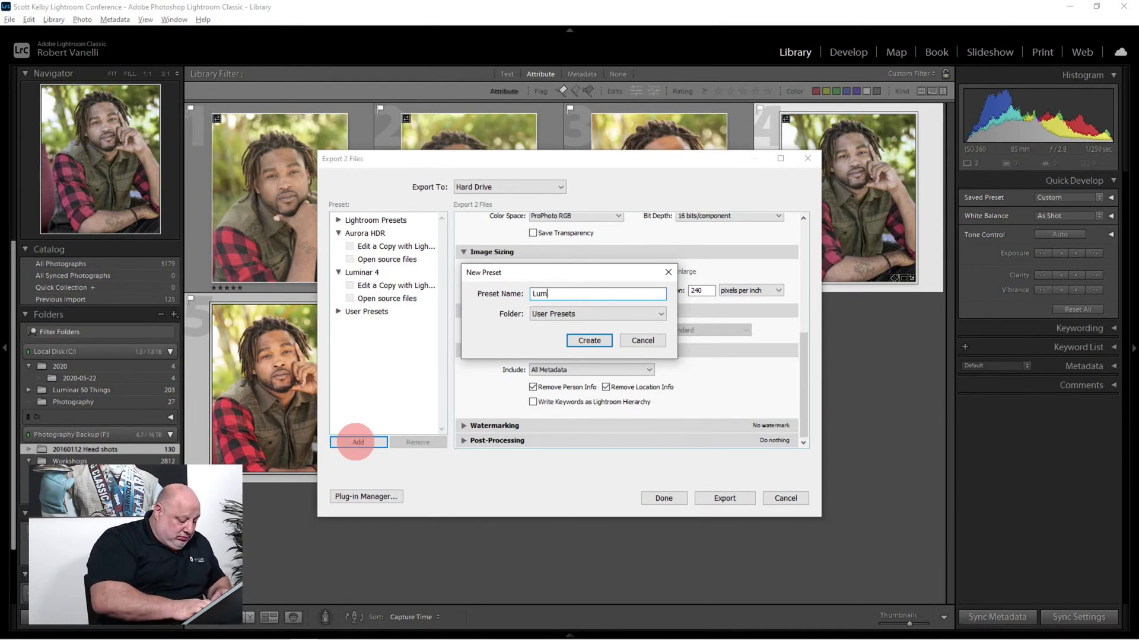
{"action": "type", "text": "inar Expor"}
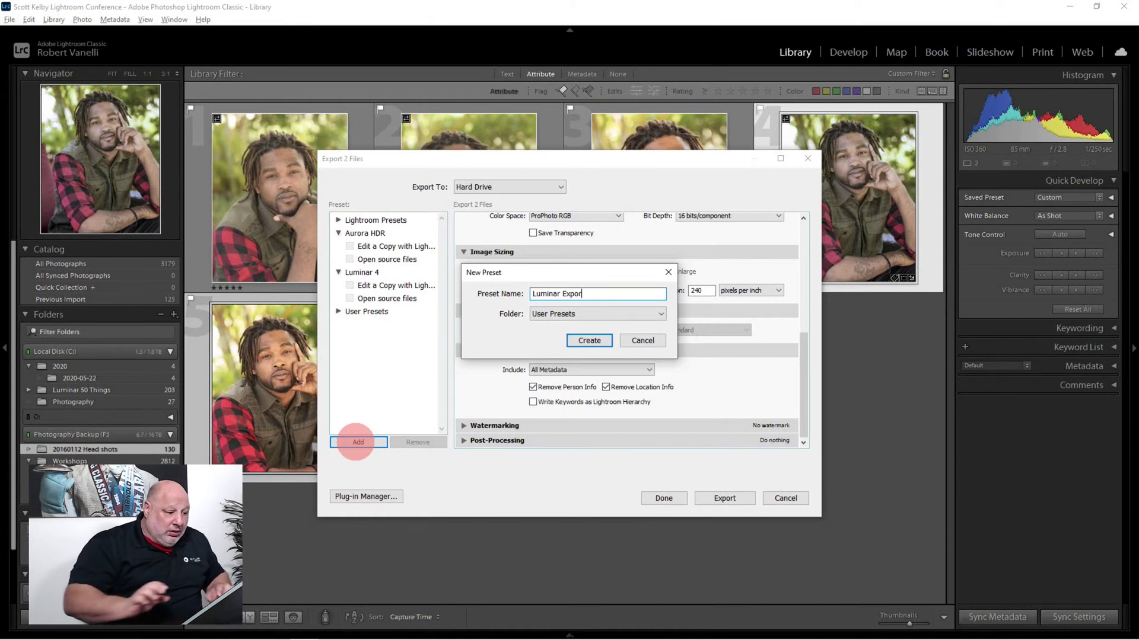
{"action": "type", "text": "t"}
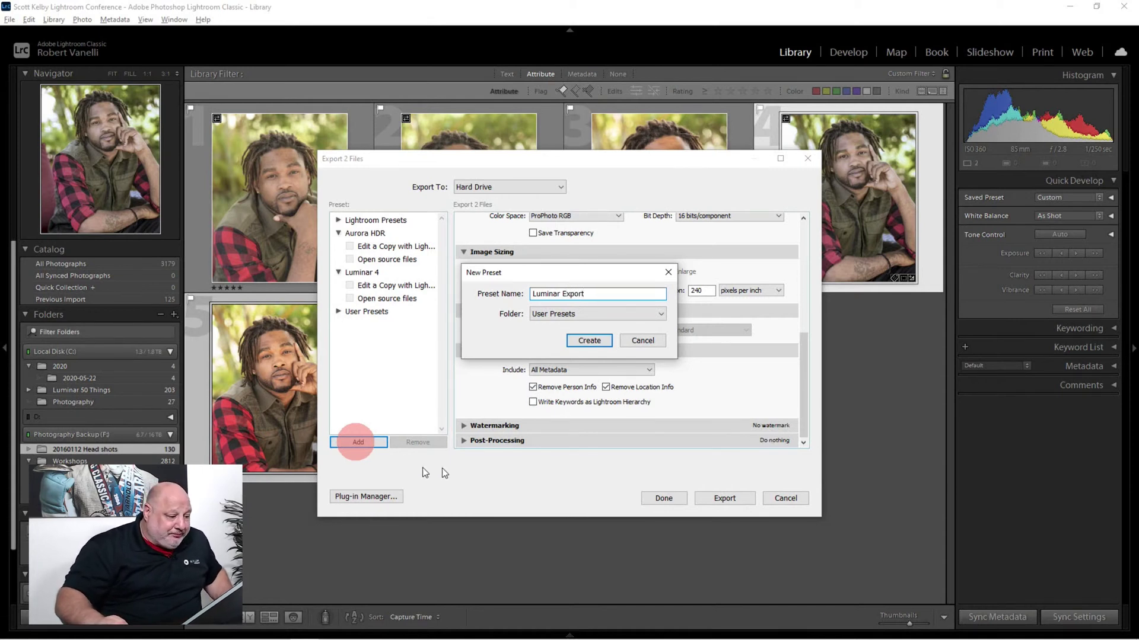
{"action": "left_click", "coordinate": [589, 342]}
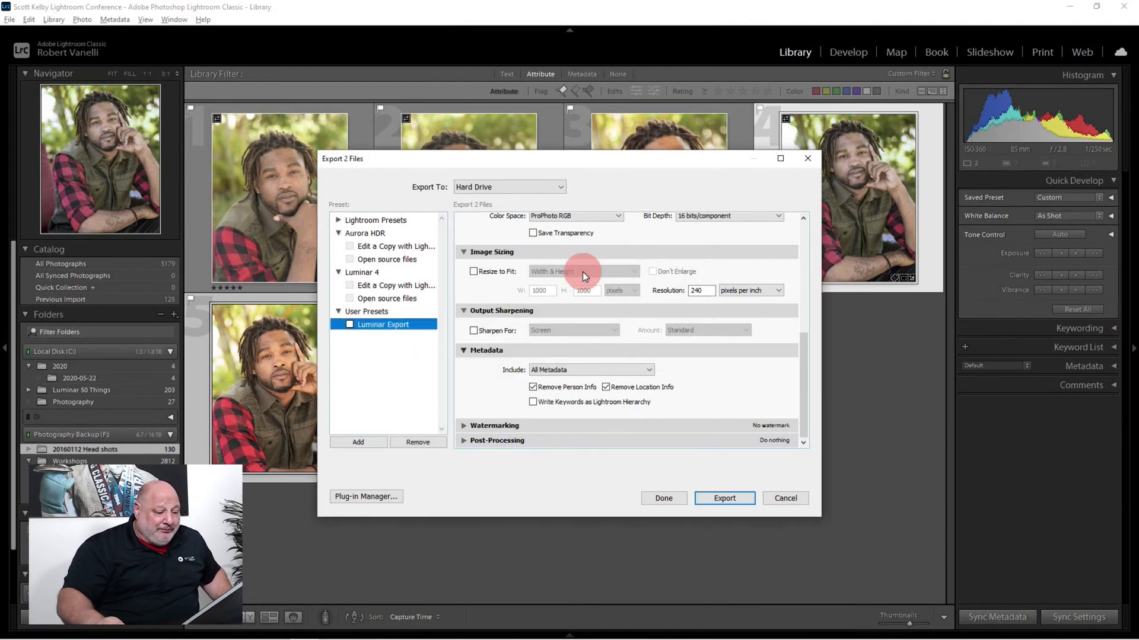
{"action": "left_click", "coordinate": [732, 503]}
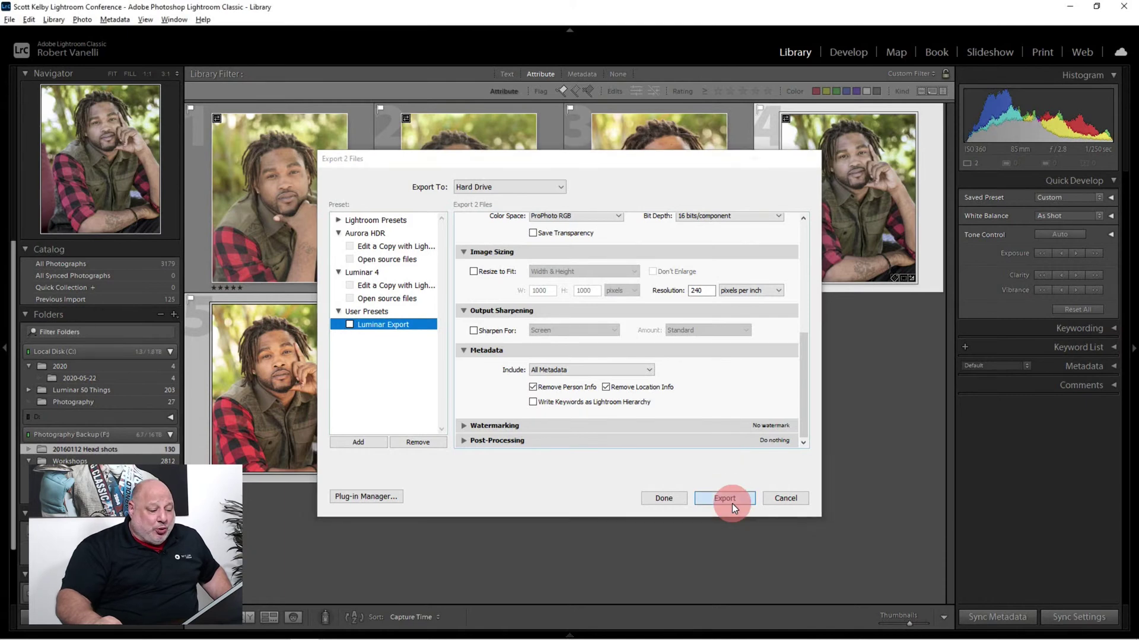
{"action": "left_click", "coordinate": [108, 81]}
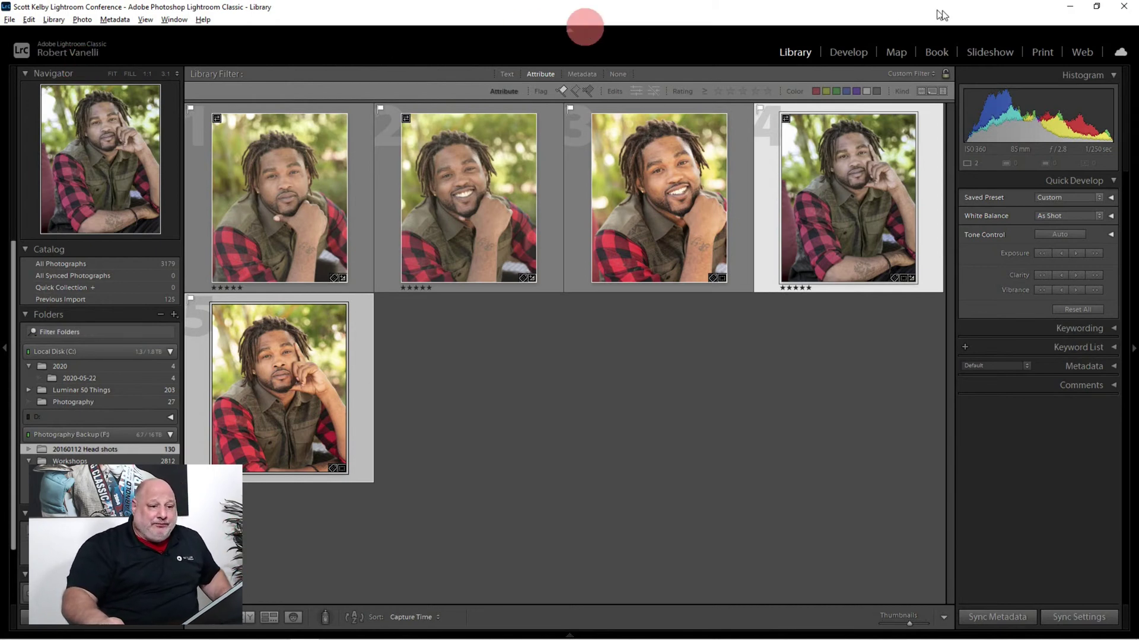
Minimize Lightroom and refresh Luminar's _To be processed folder via 20160112 Head shots to show 5 portraits.
{"action": "left_click", "coordinate": [1068, 9]}
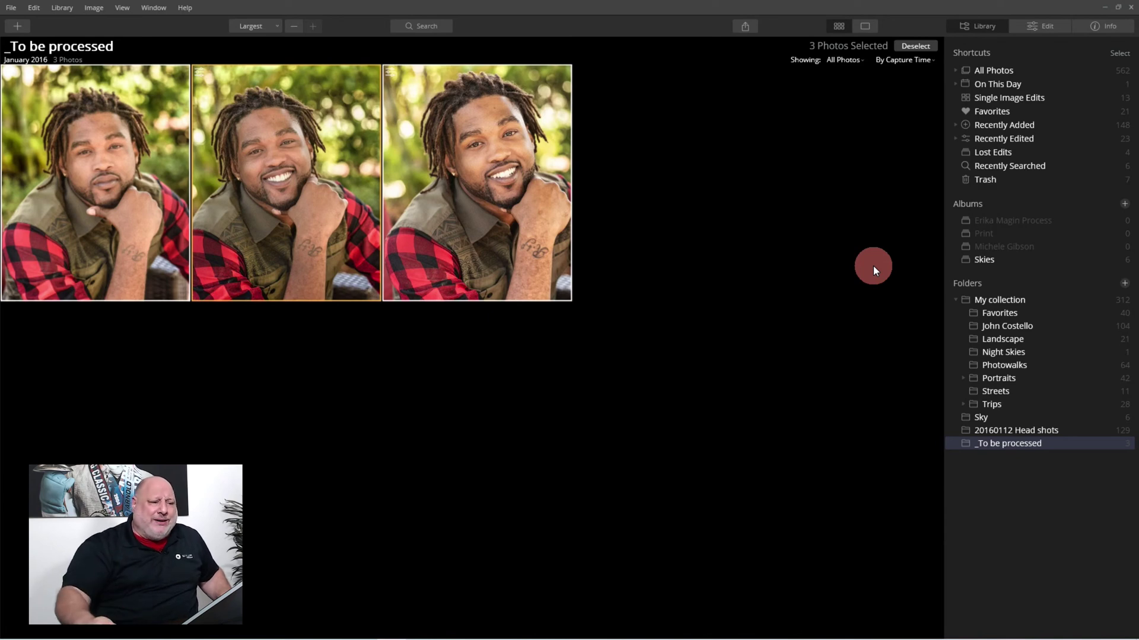
{"action": "left_click", "coordinate": [1014, 430]}
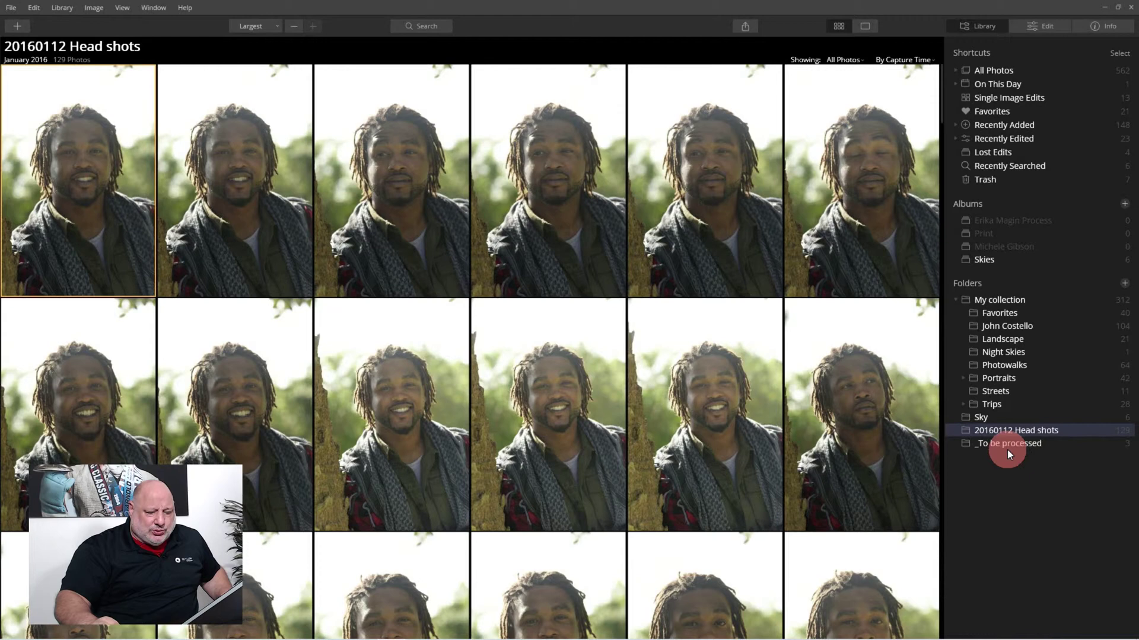
{"action": "left_click", "coordinate": [1001, 445]}
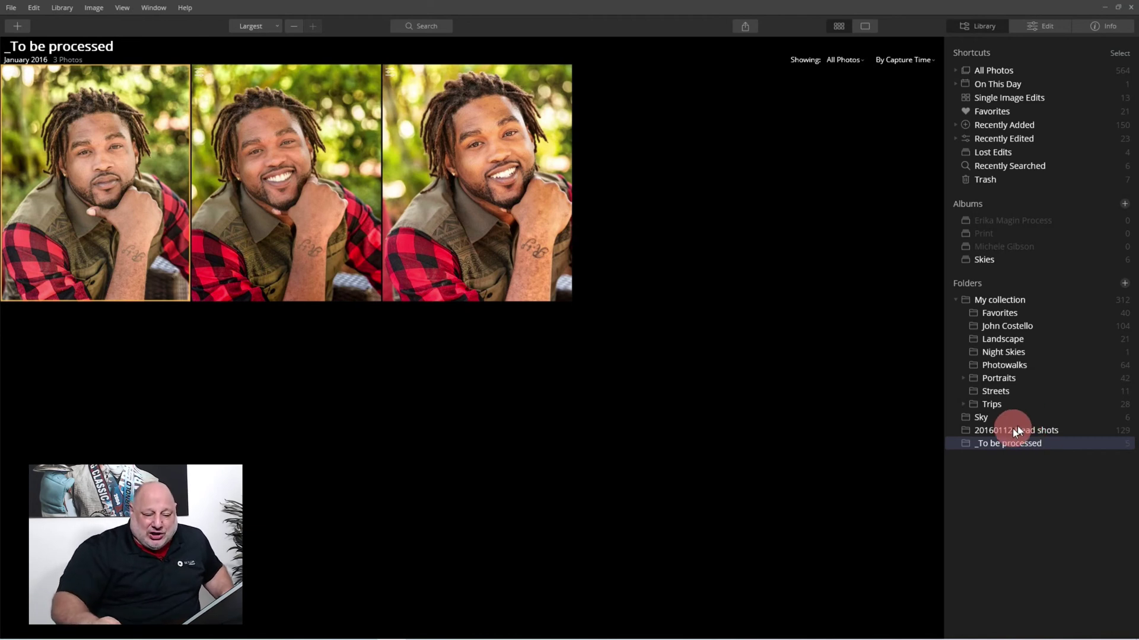
{"action": "left_click", "coordinate": [1011, 429]}
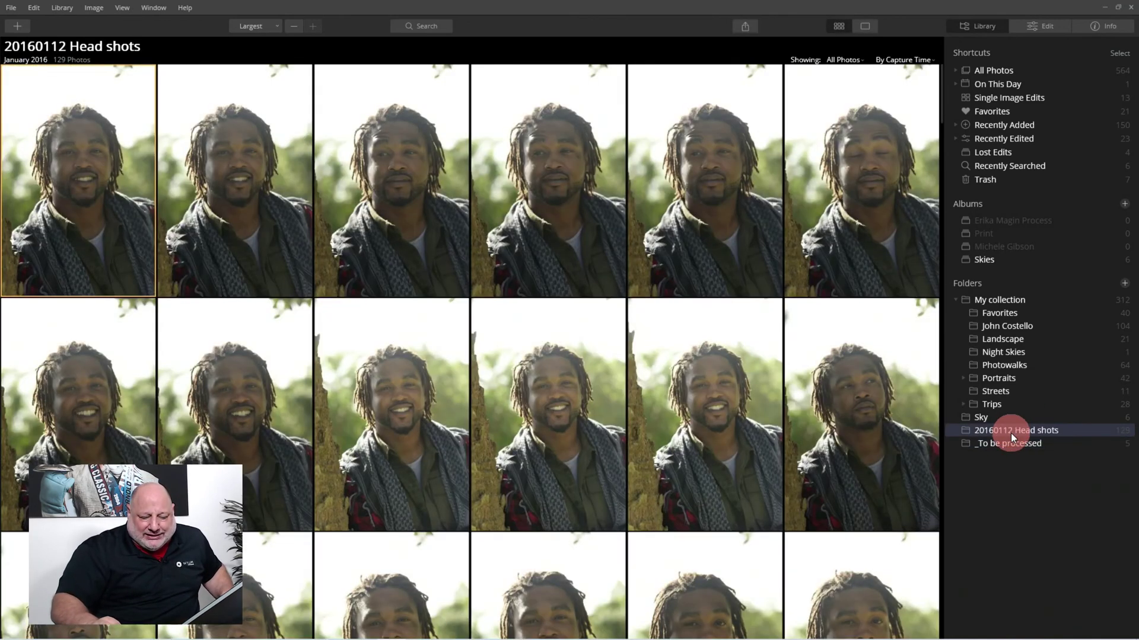
{"action": "left_click", "coordinate": [1003, 445]}
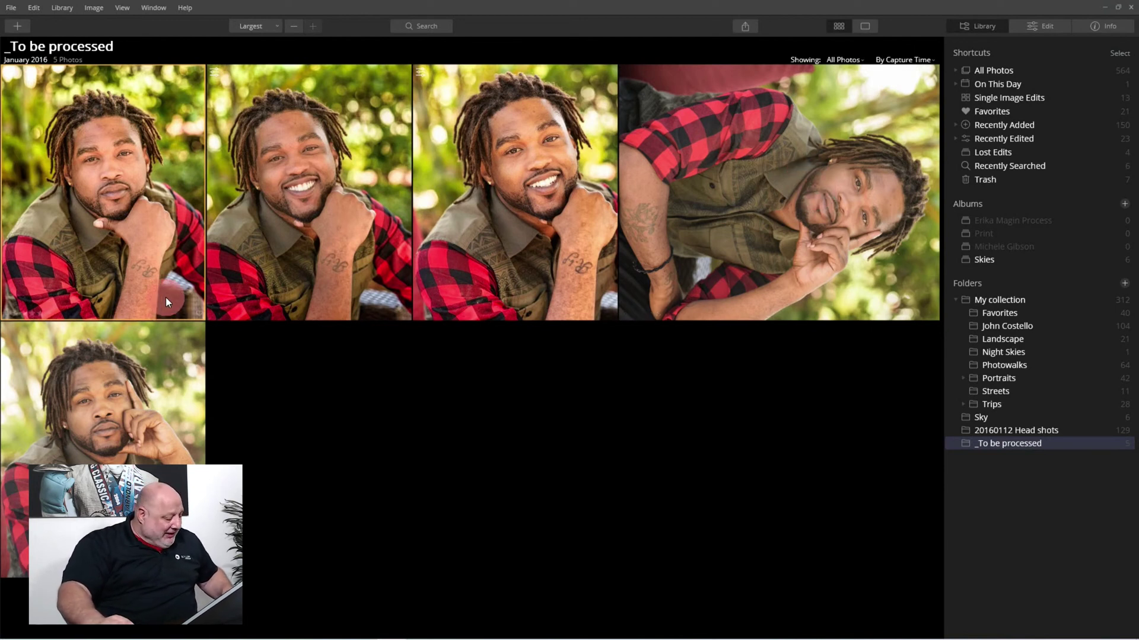
{"action": "key", "text": "ctrl+a"}
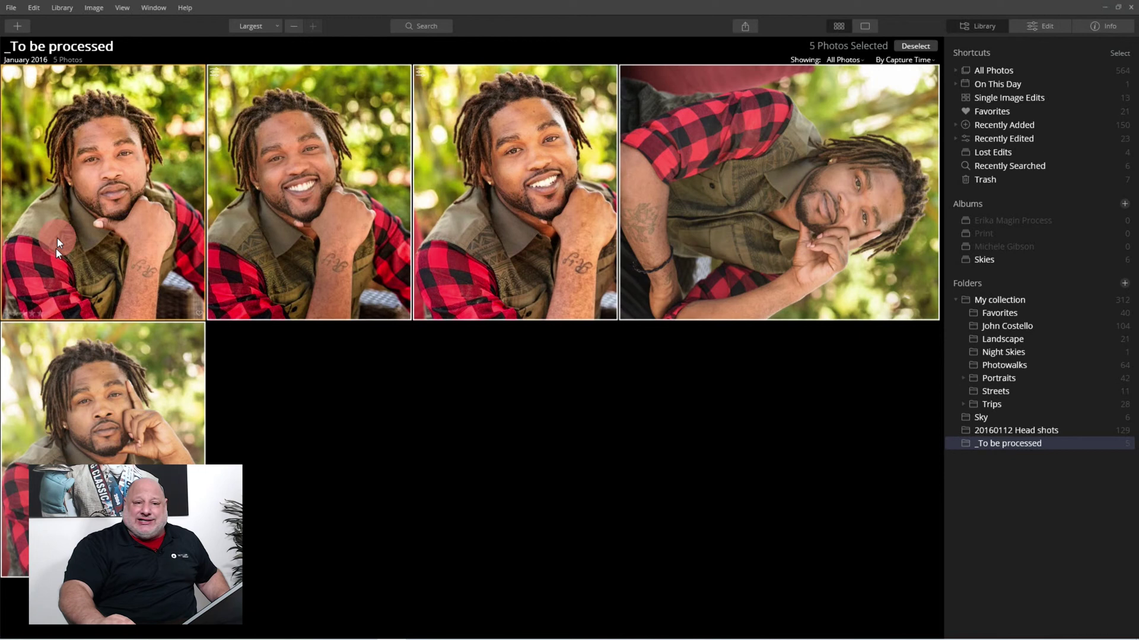
{"action": "left_click", "coordinate": [746, 31]}
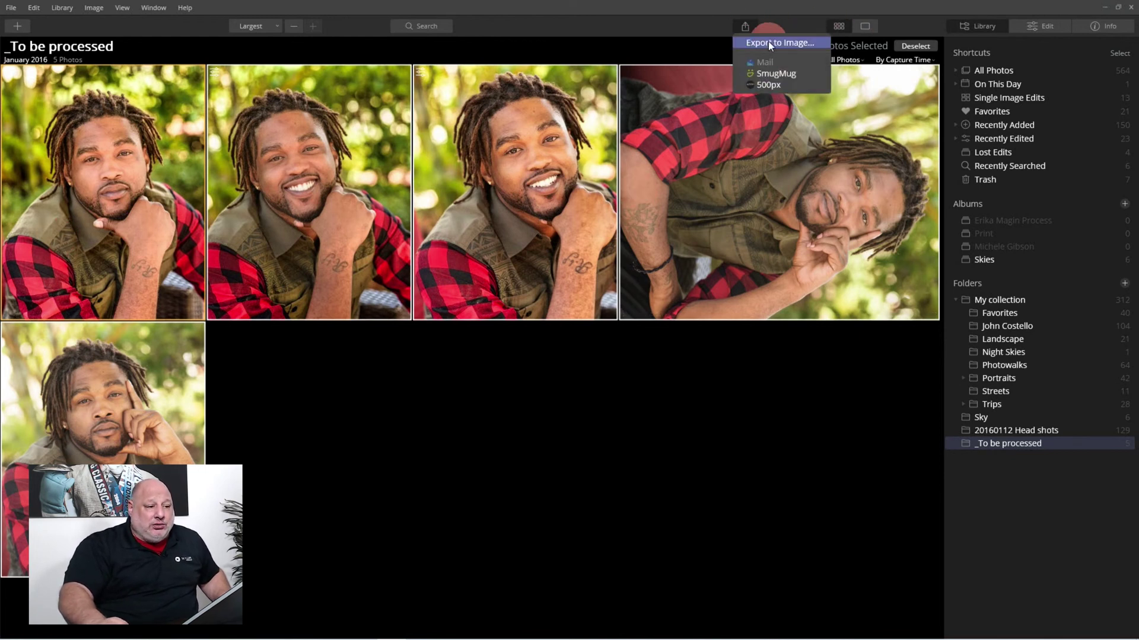
{"action": "left_click", "coordinate": [770, 43]}
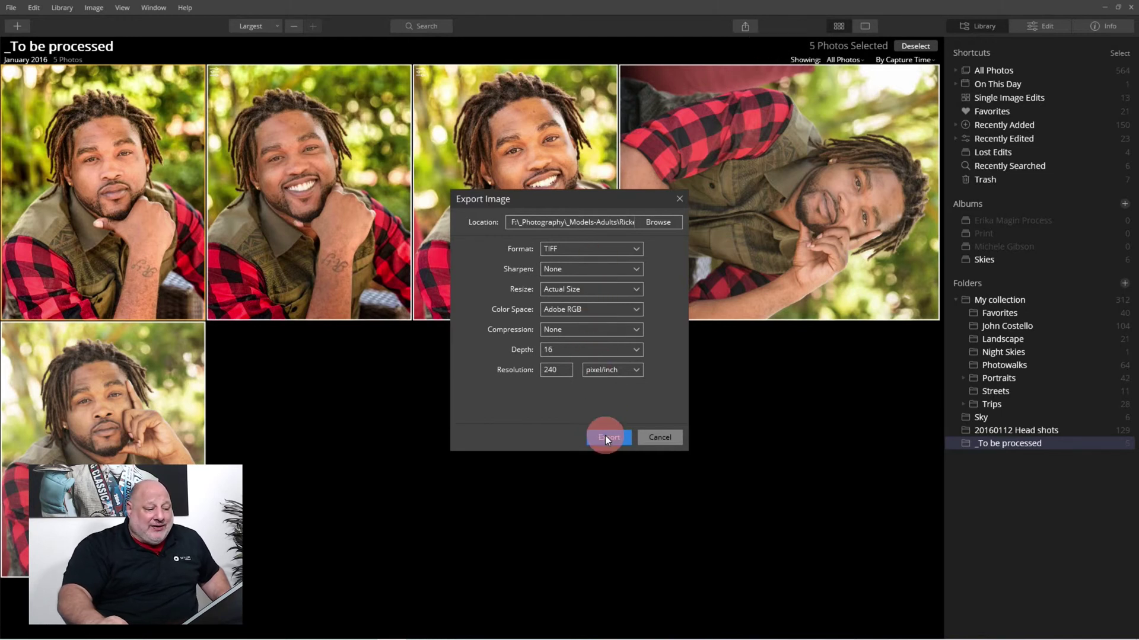
{"action": "left_click", "coordinate": [661, 439]}
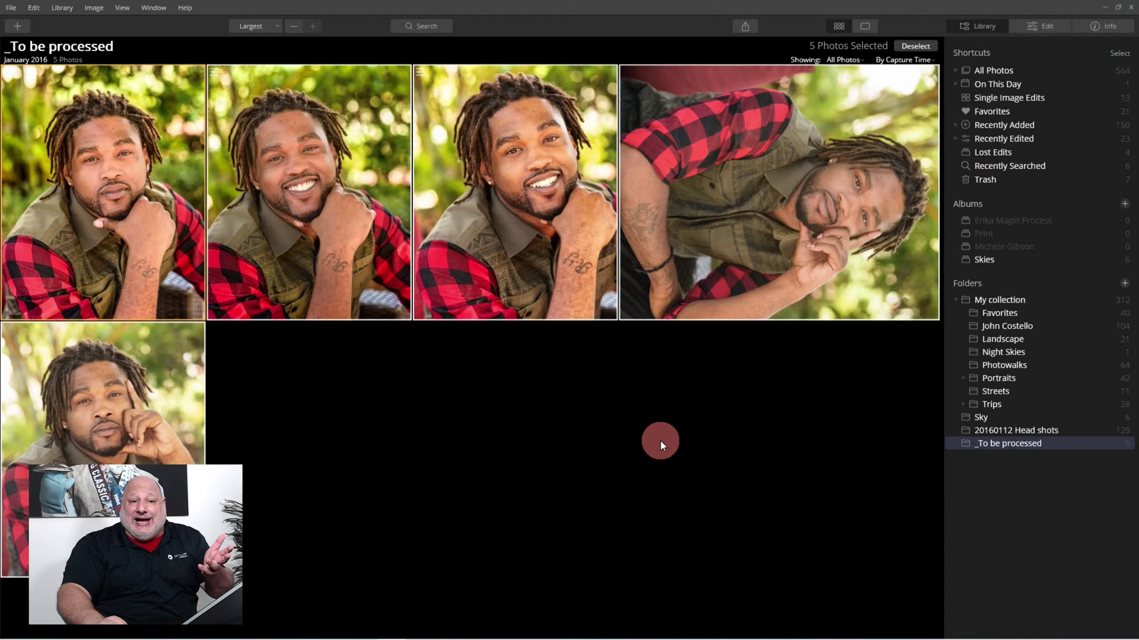